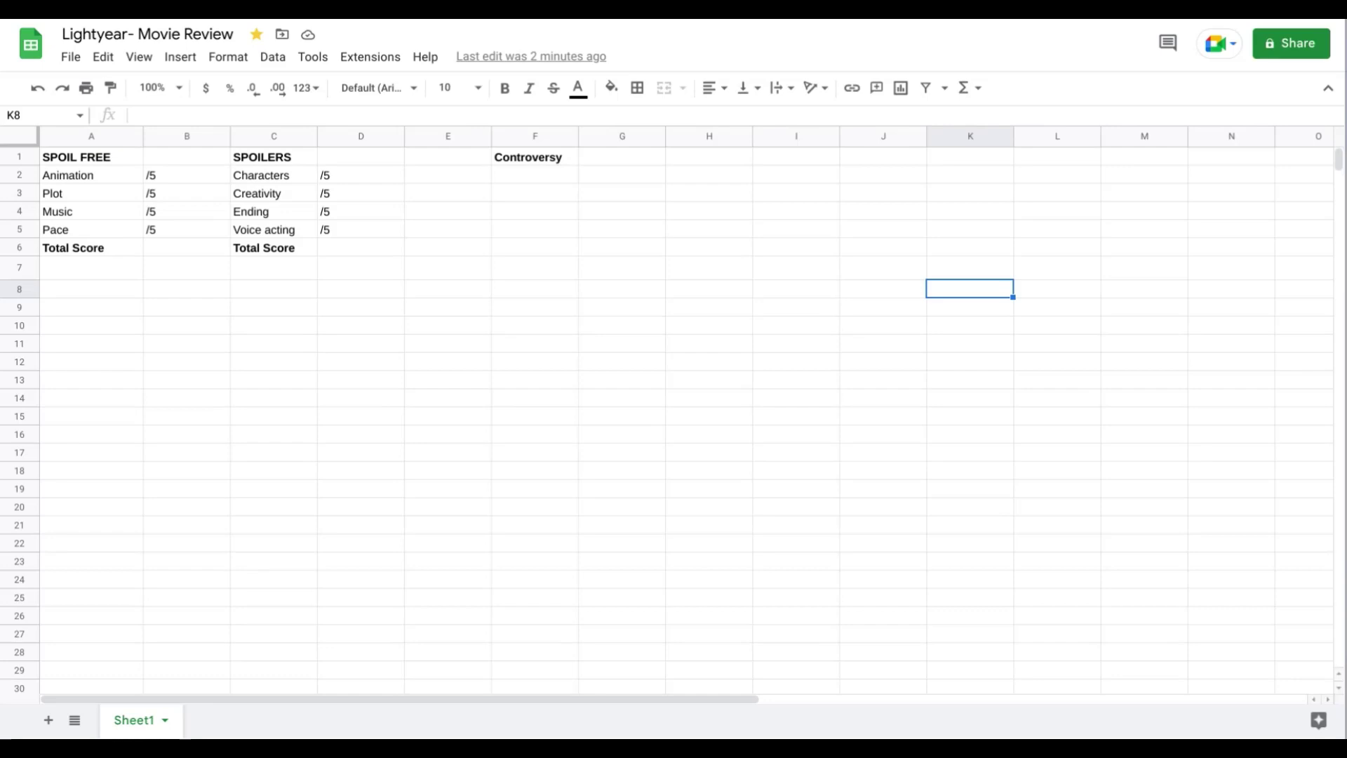
Fill in the spoil-free Animation score in B2 as 5/5
click(408, 213)
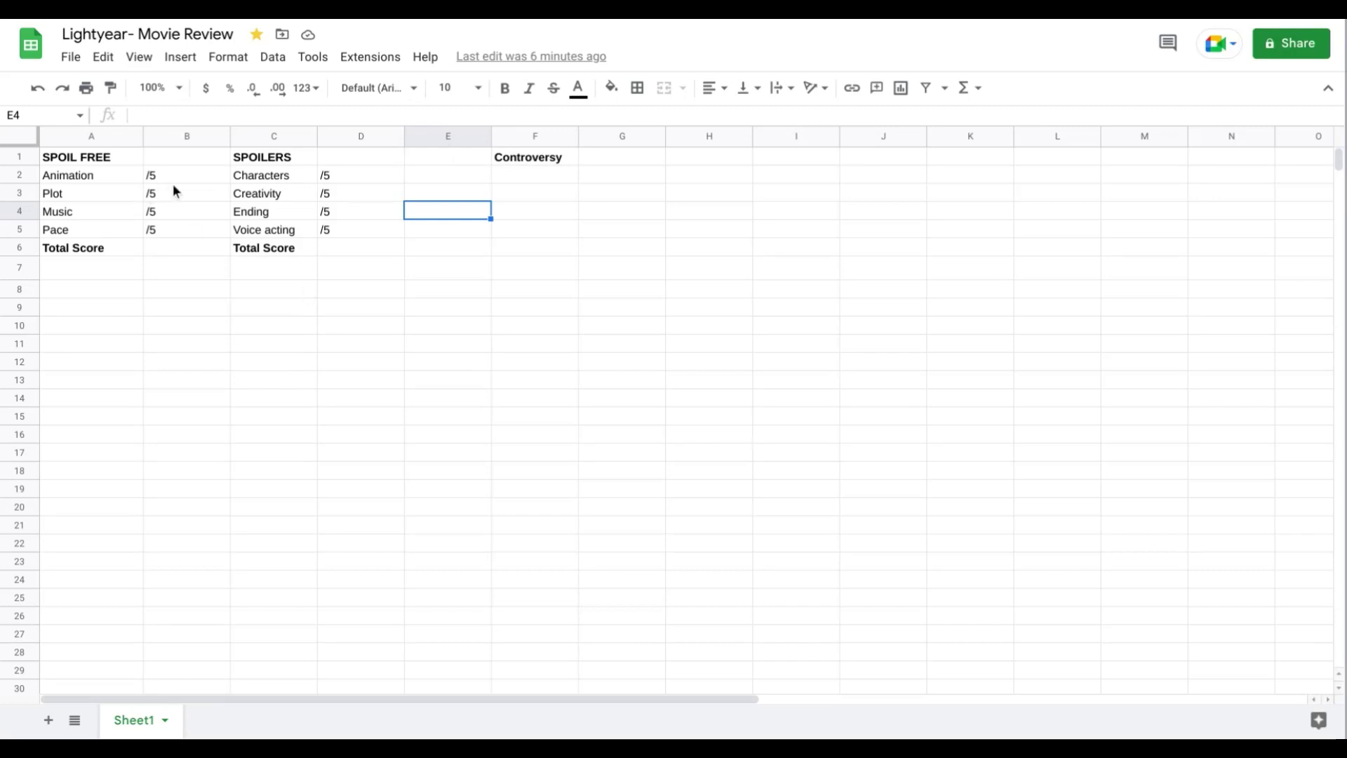
click(147, 176)
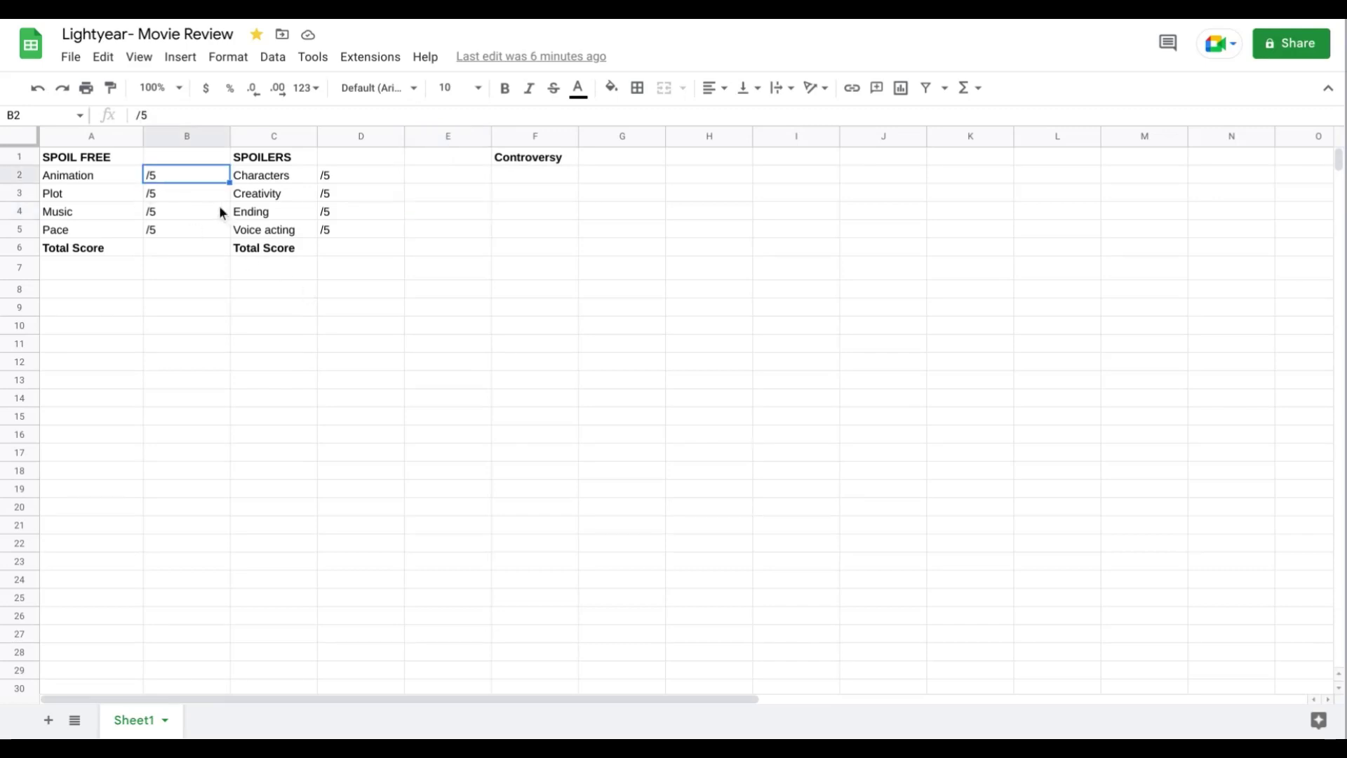
double_click(148, 177)
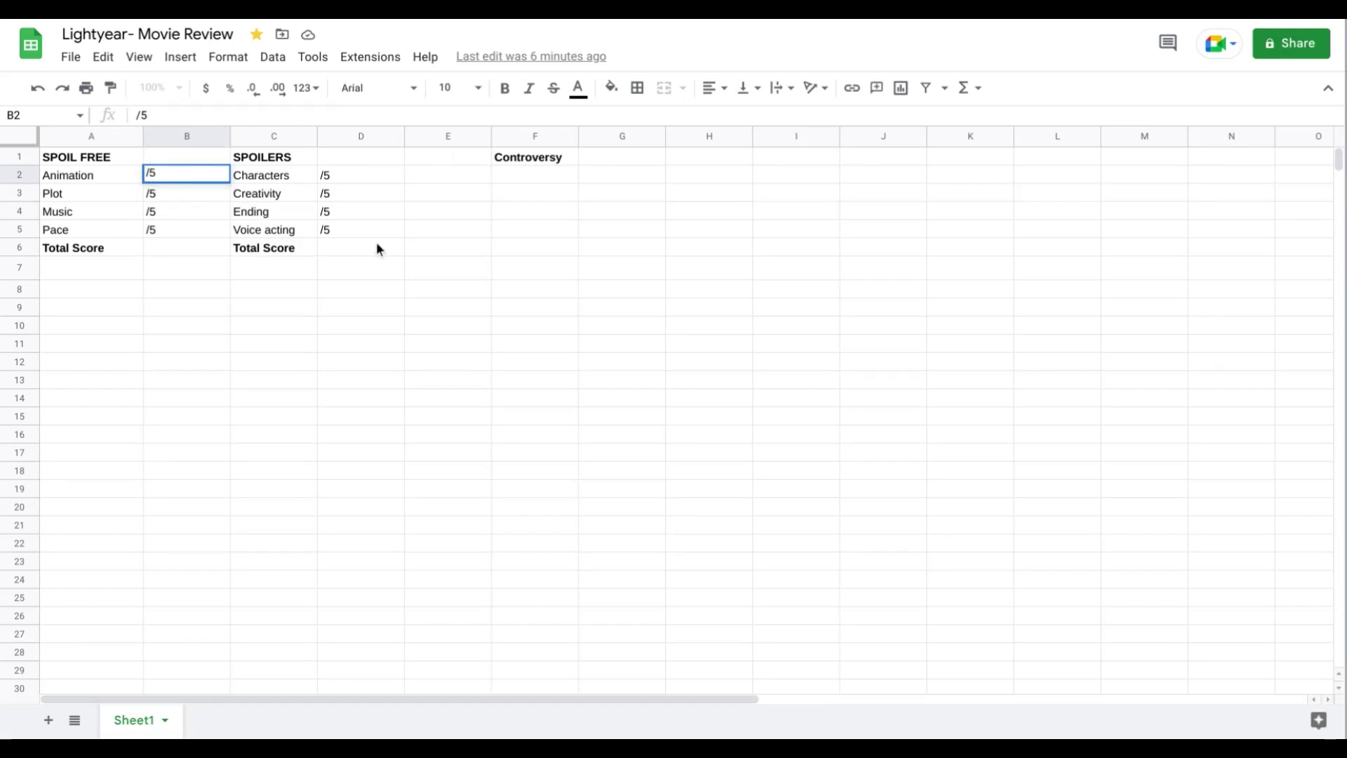
text(5)
key(Return)
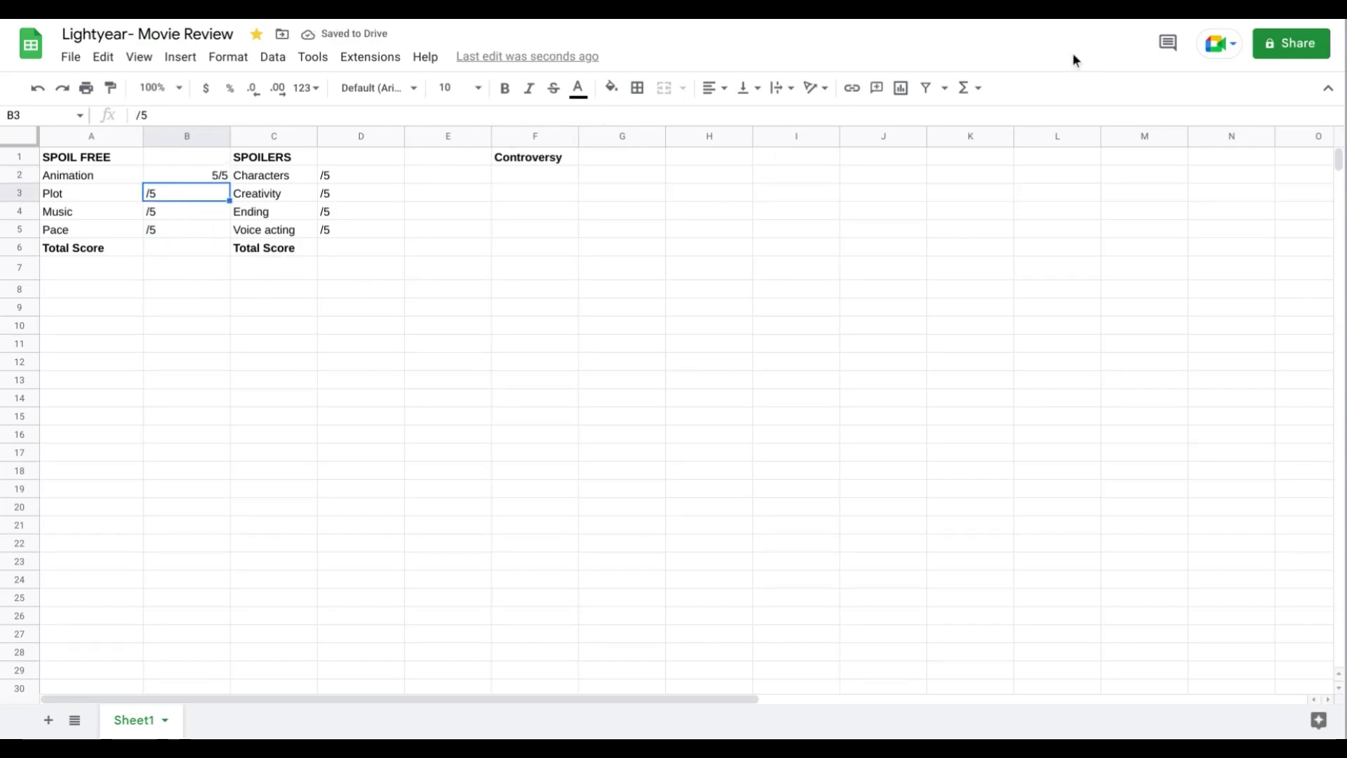
Fill in the spoil-free Plot score in B3 as 3/5
click(193, 214)
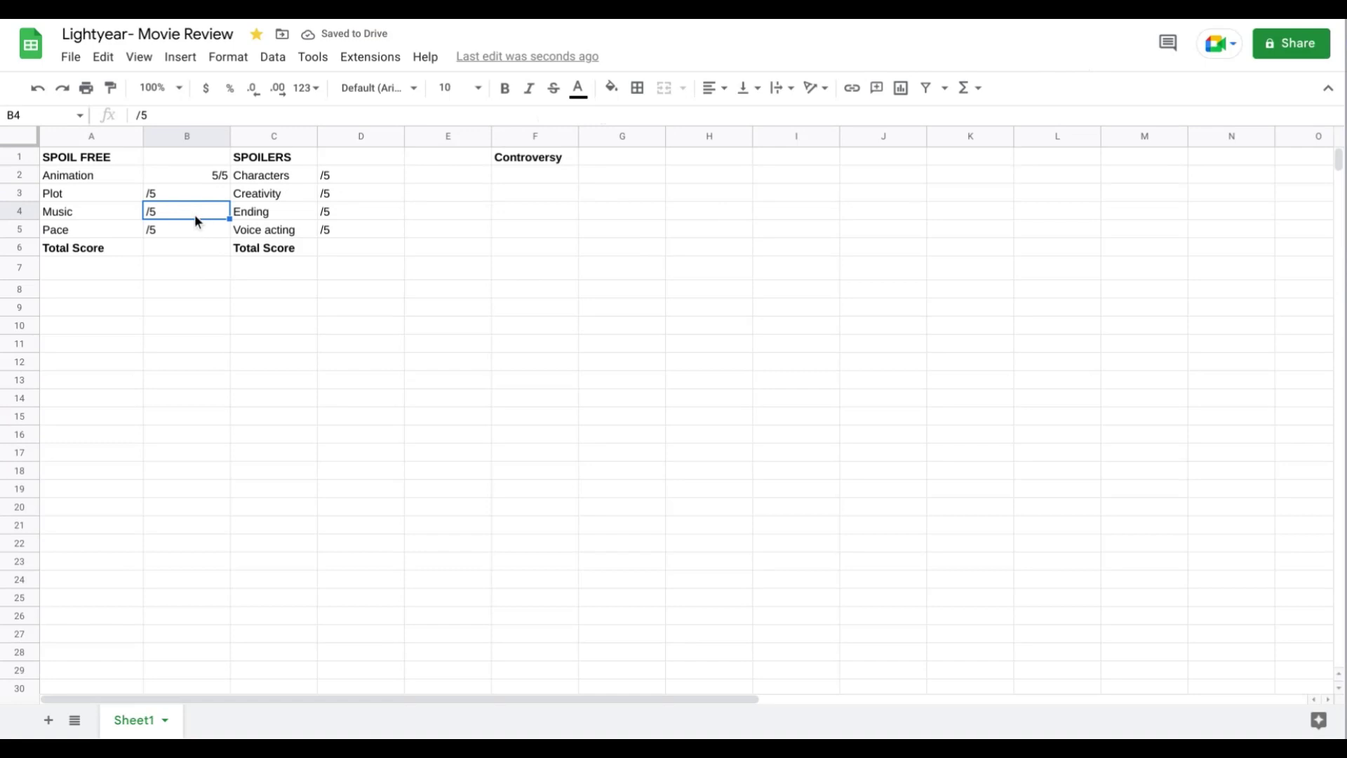
click(182, 194)
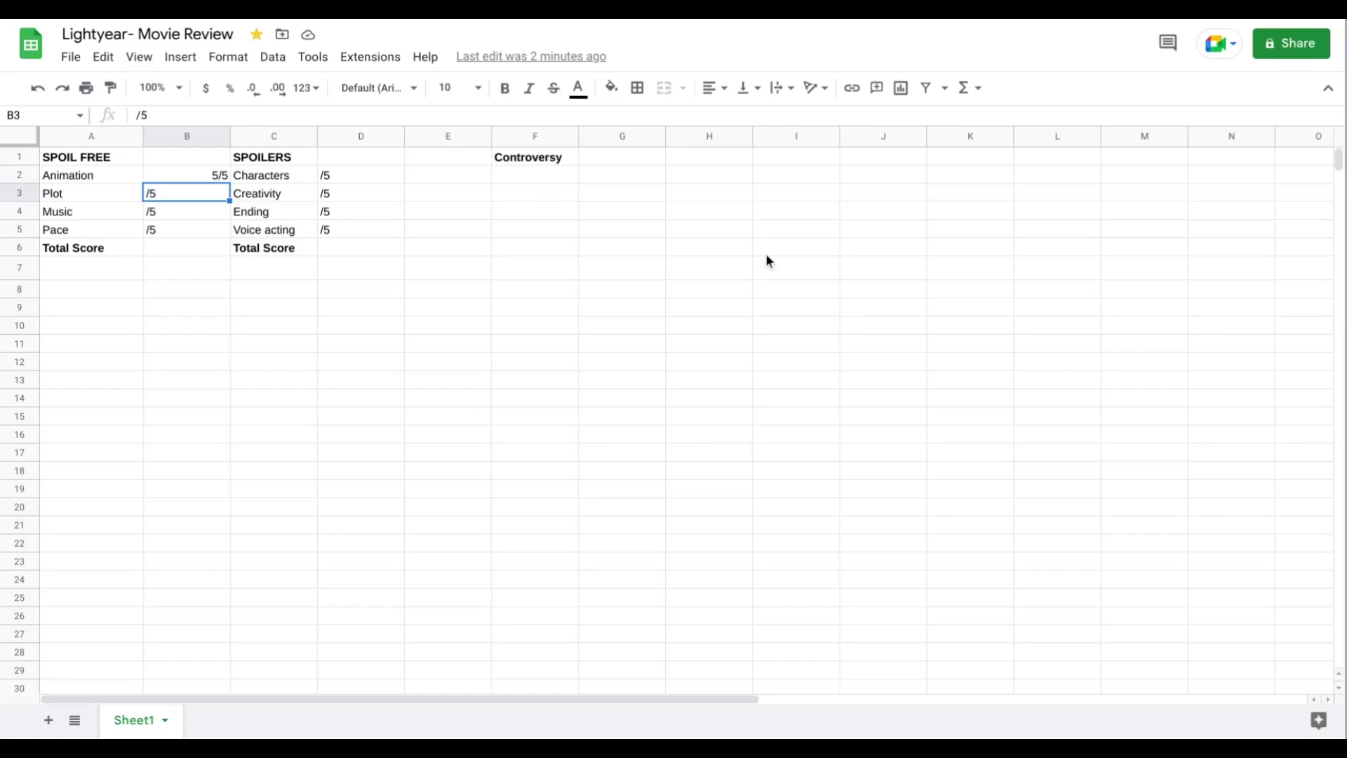
double_click(149, 192)
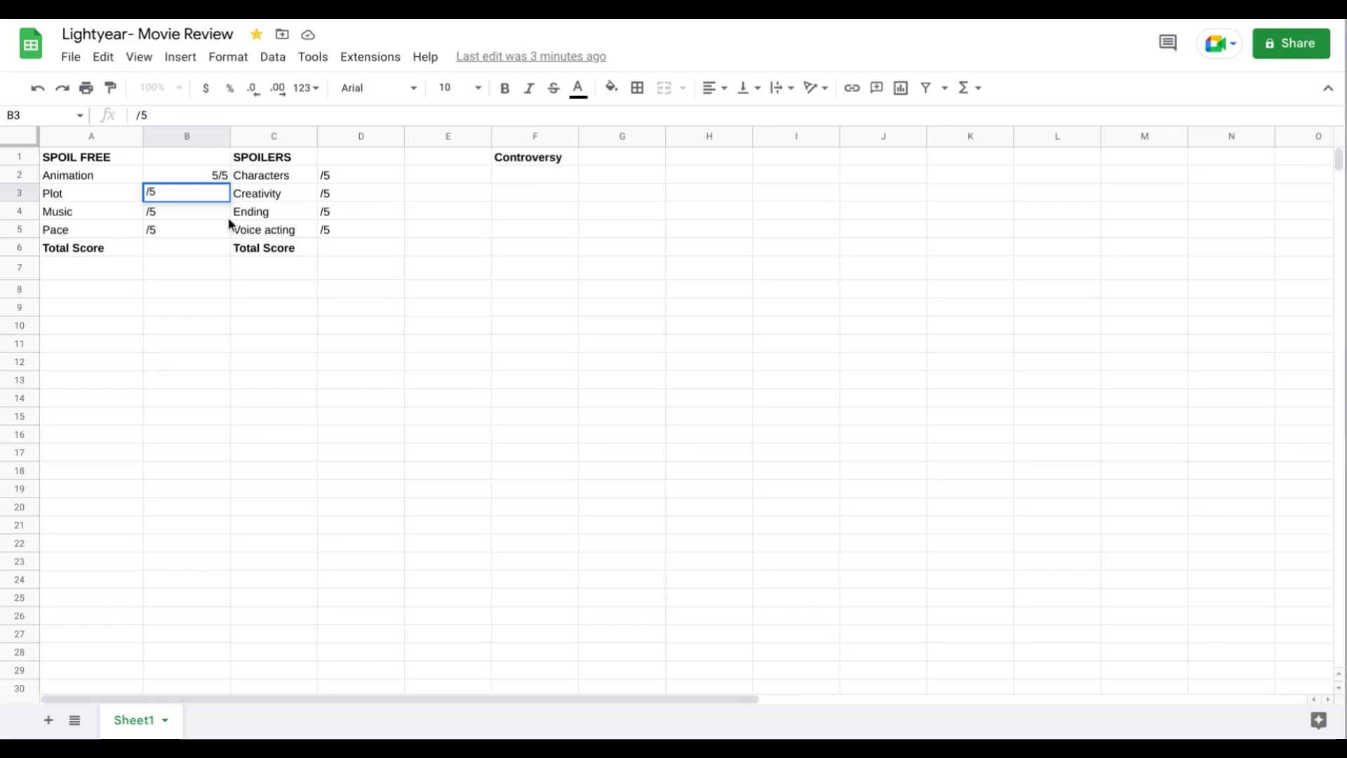
text(3)
click(166, 214)
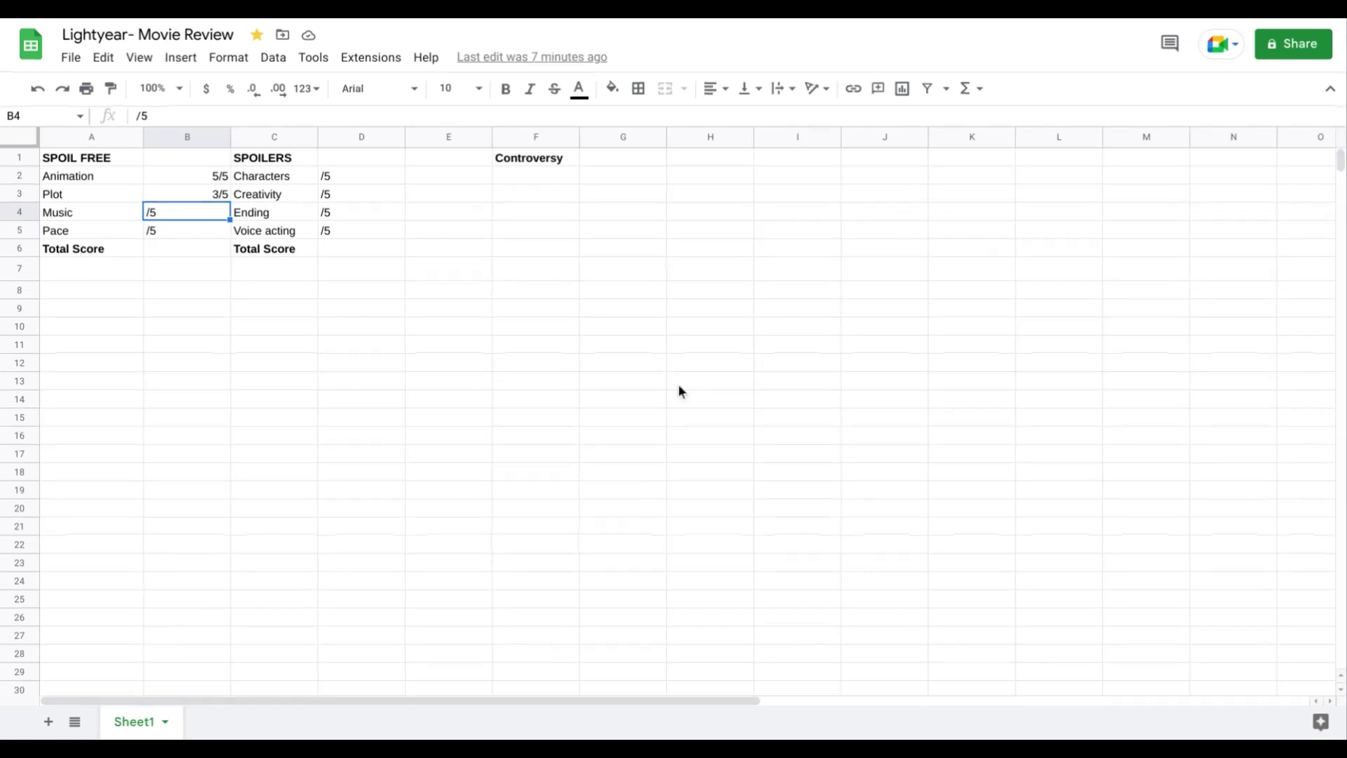
Fill in the remaining spoil-free scores, with Music as 2/5 and Pace as 4/5
double_click(146, 215)
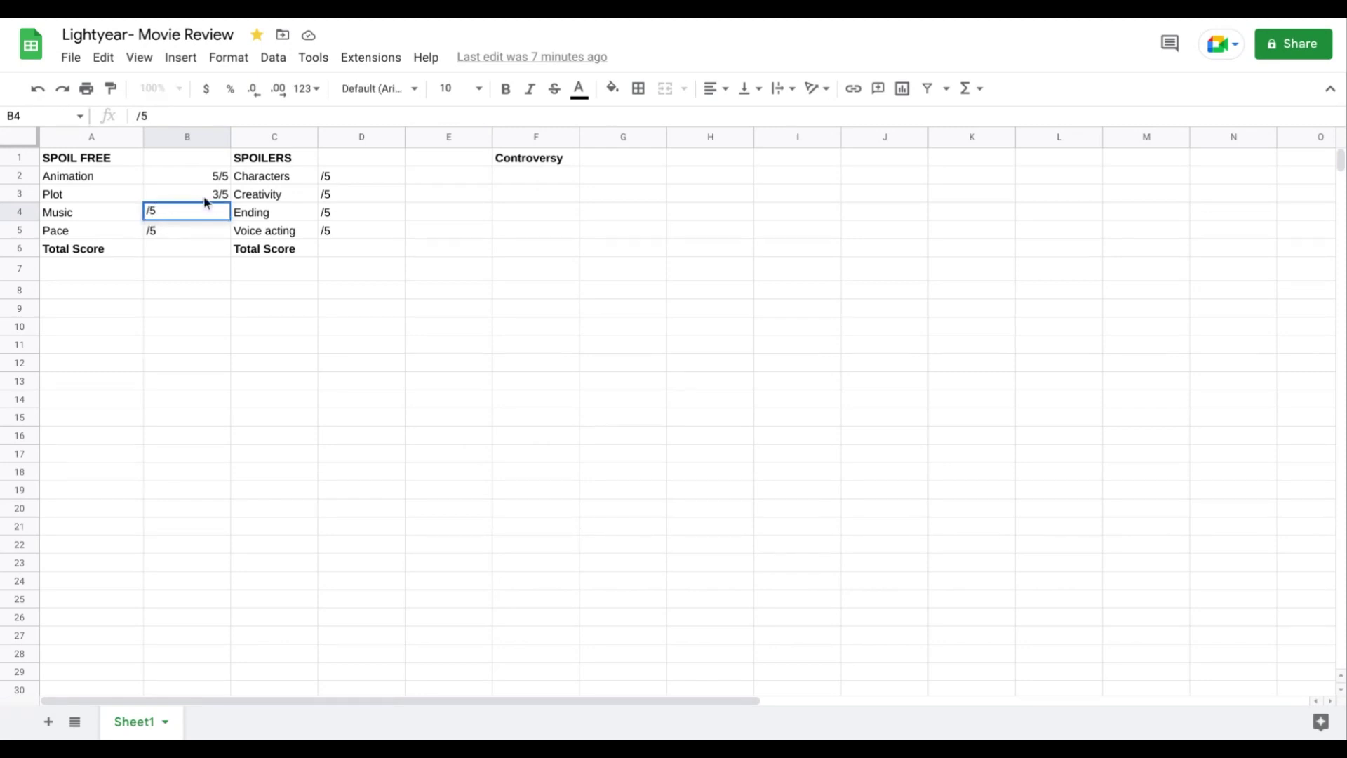
key(Home)
text(2)
click(191, 245)
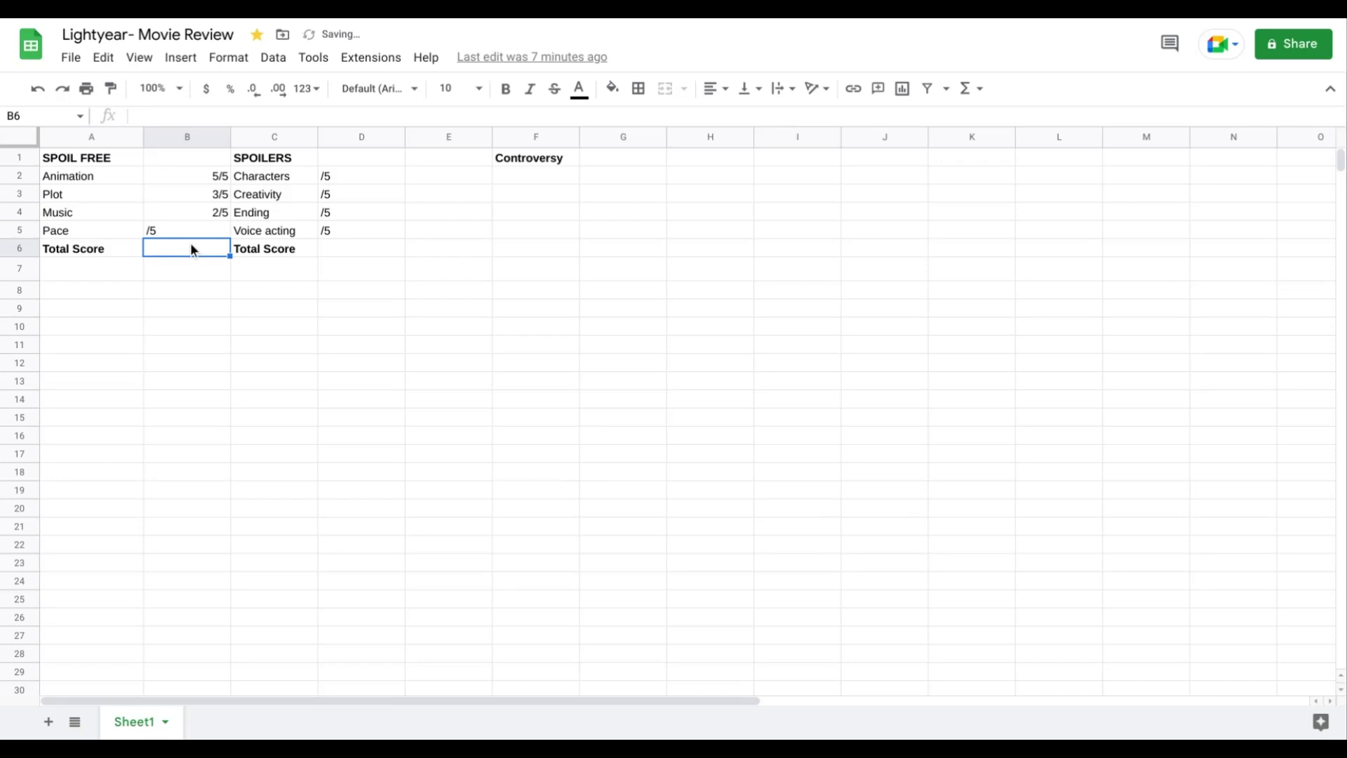
double_click(145, 229)
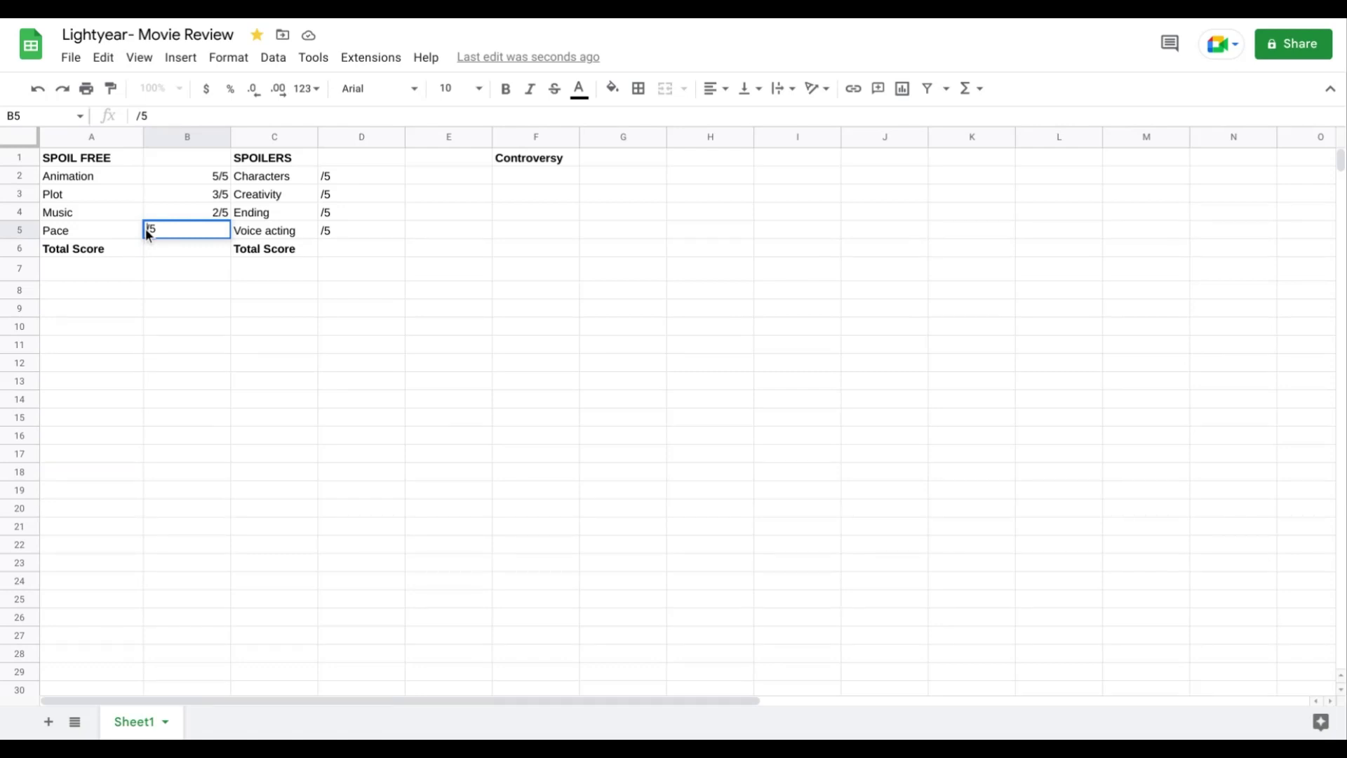
text(4)
click(156, 245)
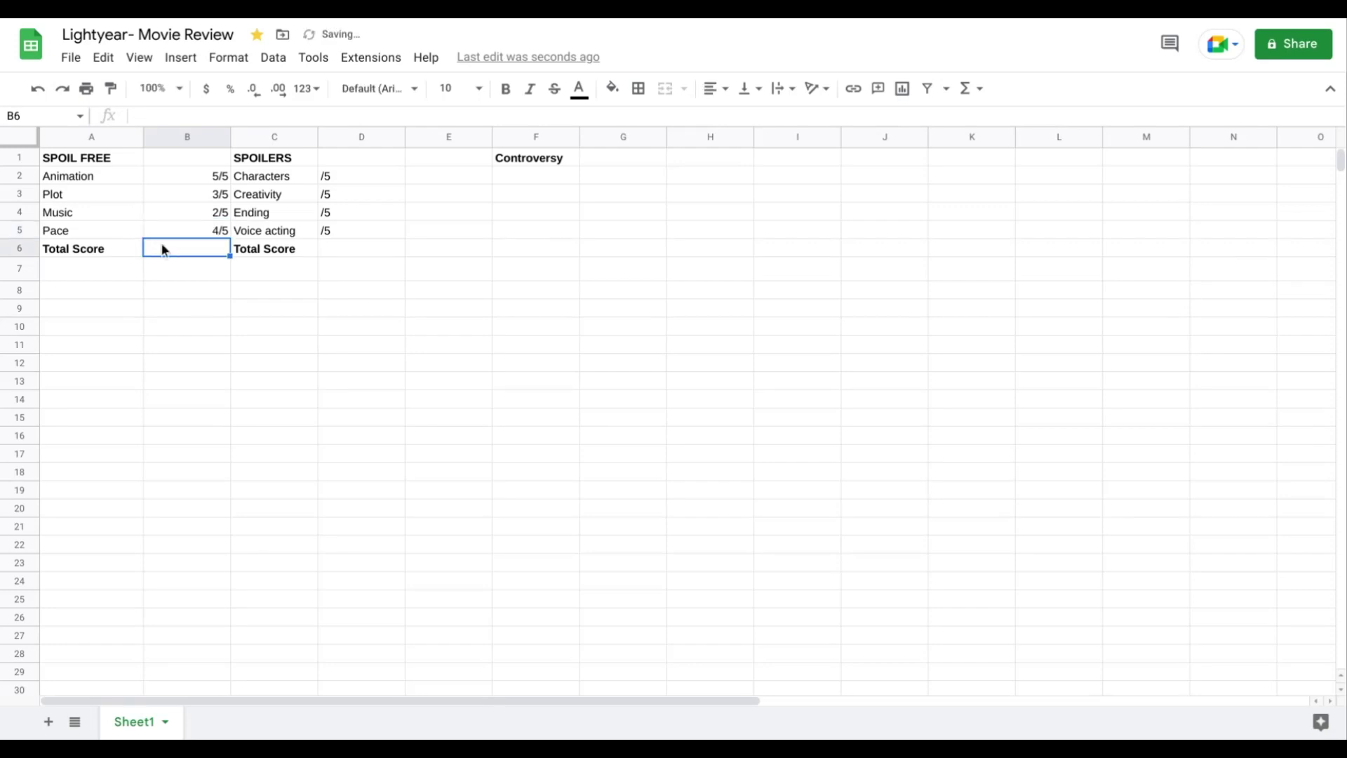
Enter 14/20 as the spoil-free Total Score in B6
double_click(162, 245)
text(1)
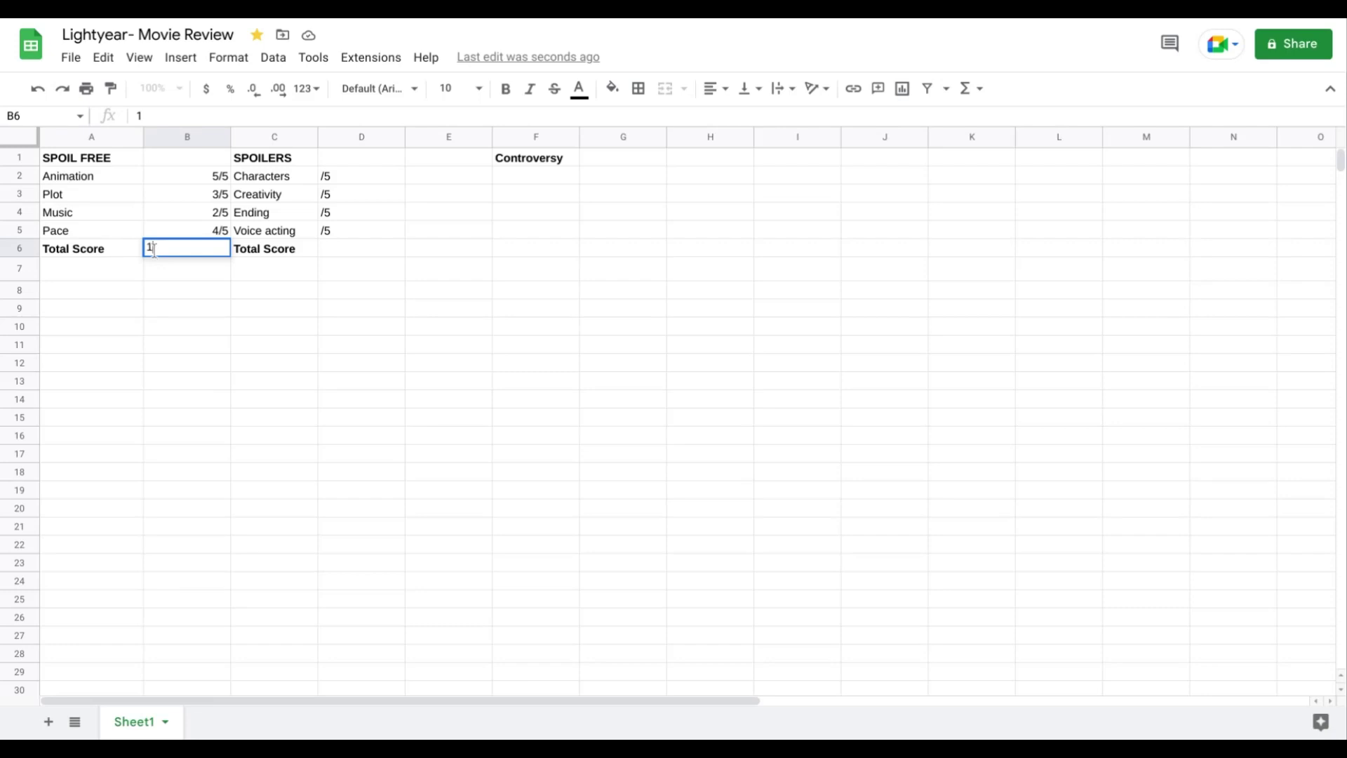
text(4/20)
key(Return)
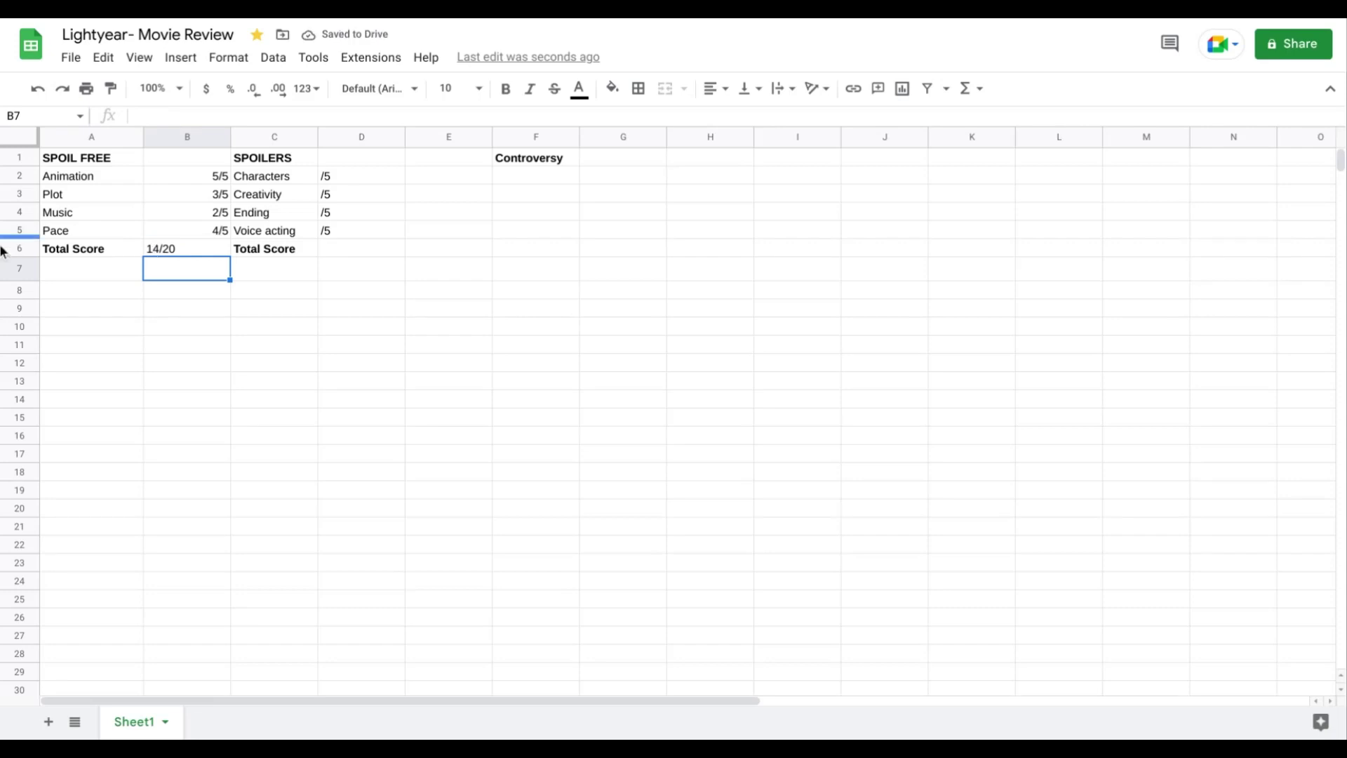
Pad the spoil-free total in B6 with leading spaces to line it up with the scores above
double_click(175, 249)
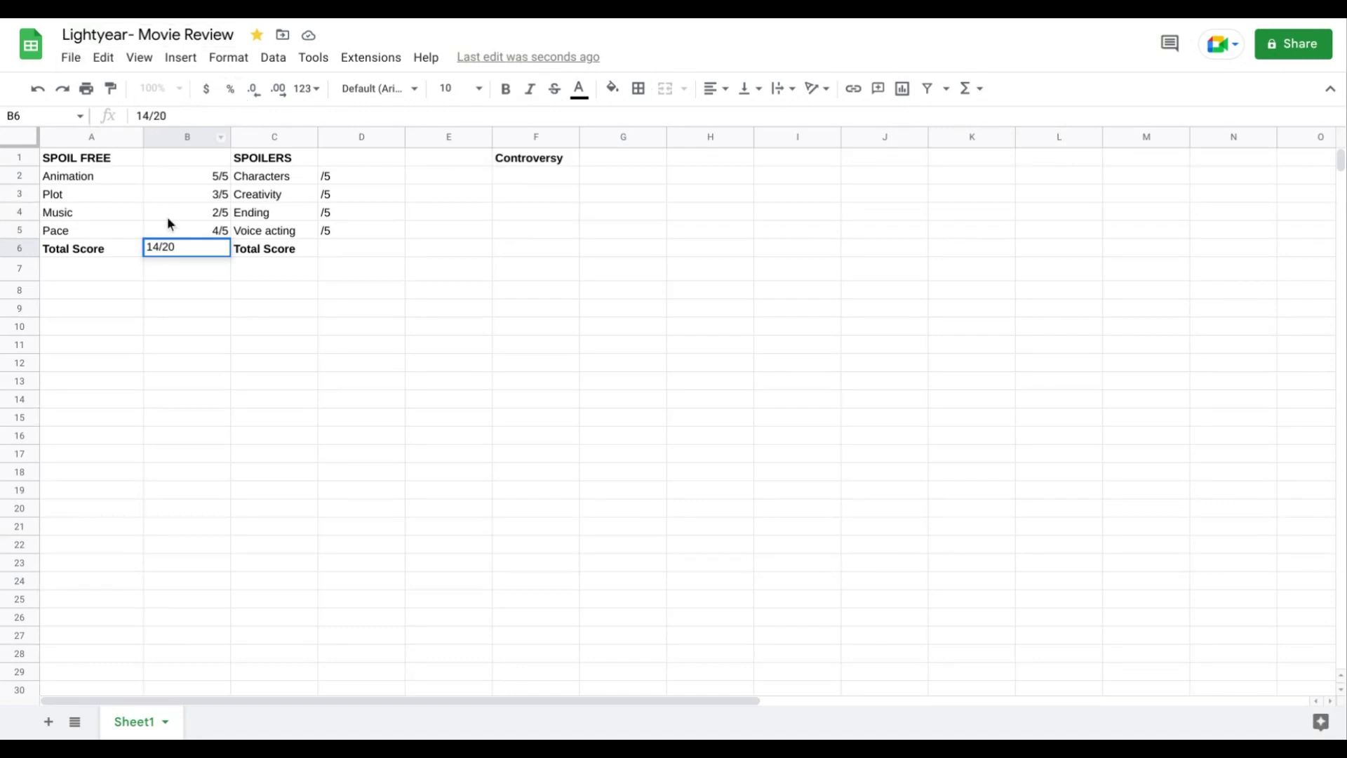
click(150, 248)
click(150, 248)
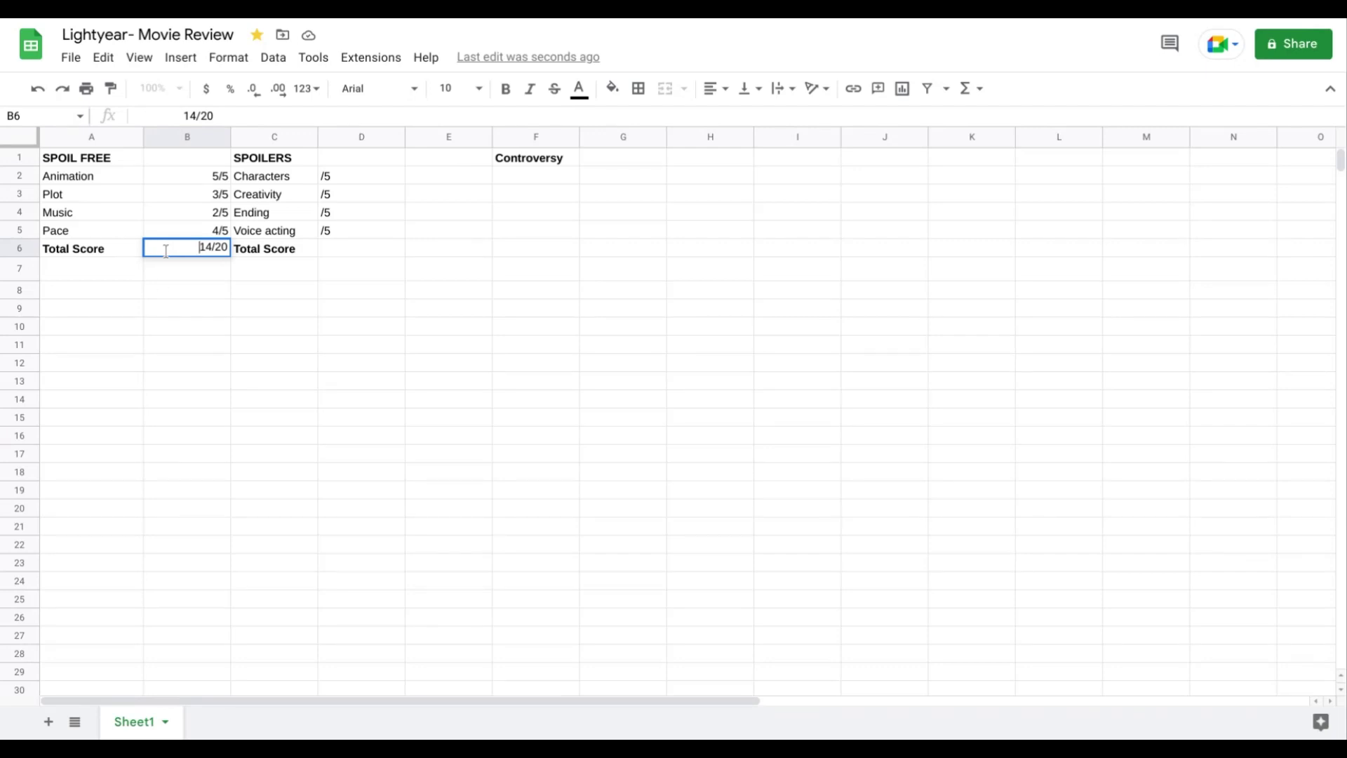
click(155, 275)
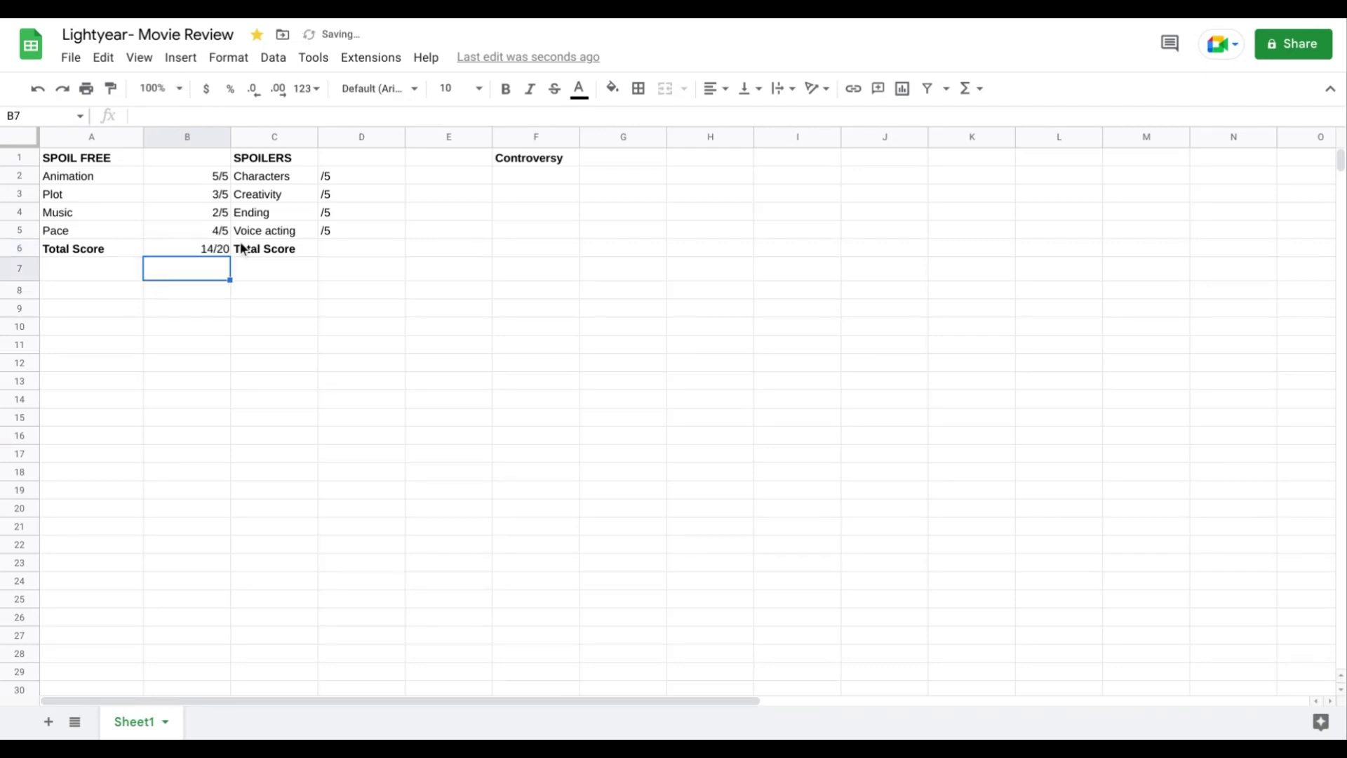
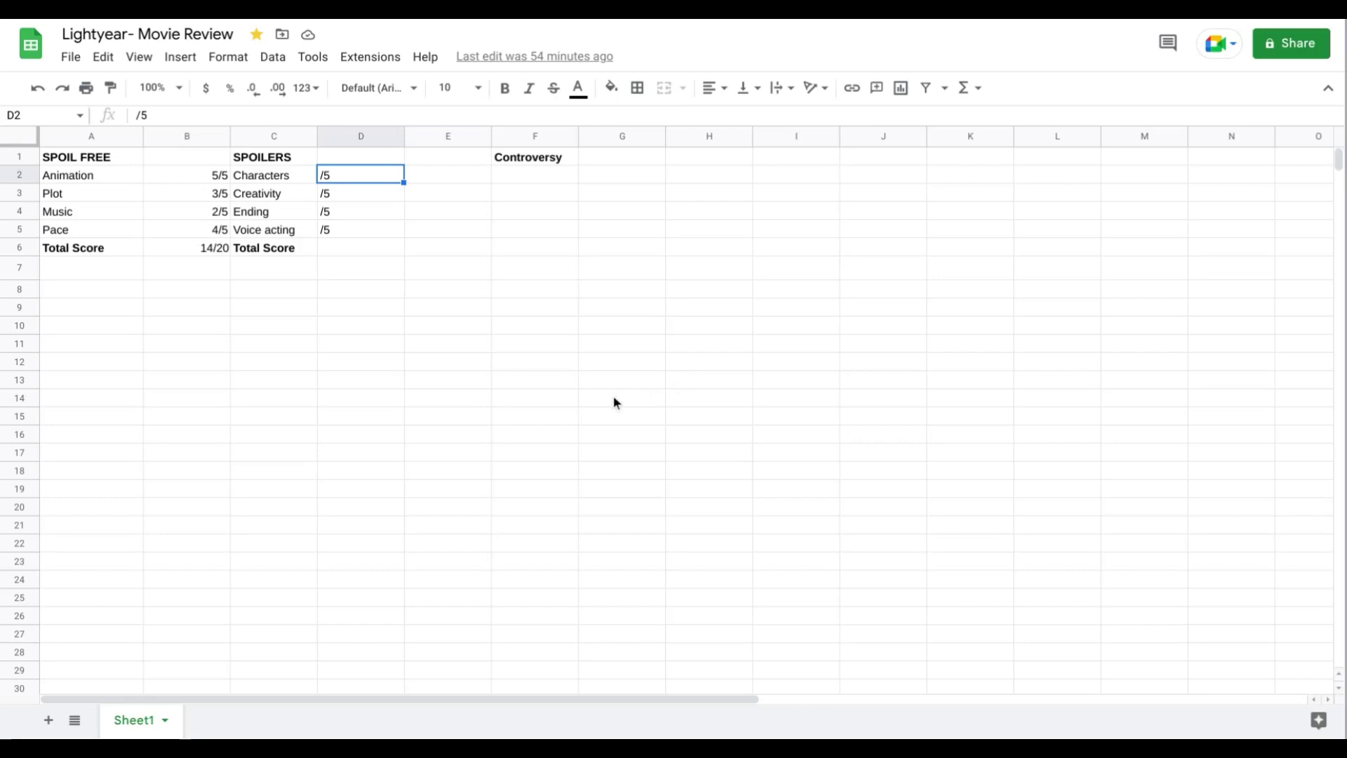
Fill in the first two spoiler scores, with Characters as 4/5 and Creativity as 5/5
double_click(324, 176)
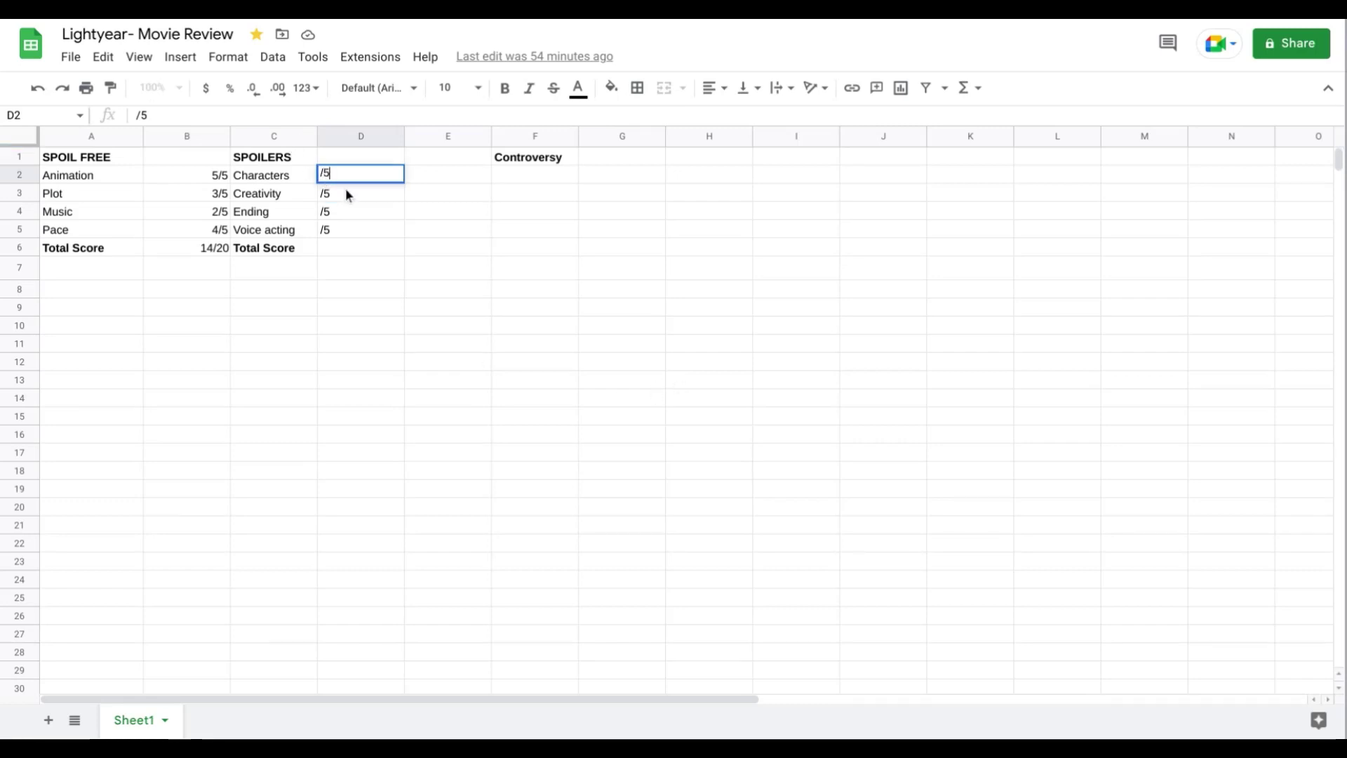
key(Home)
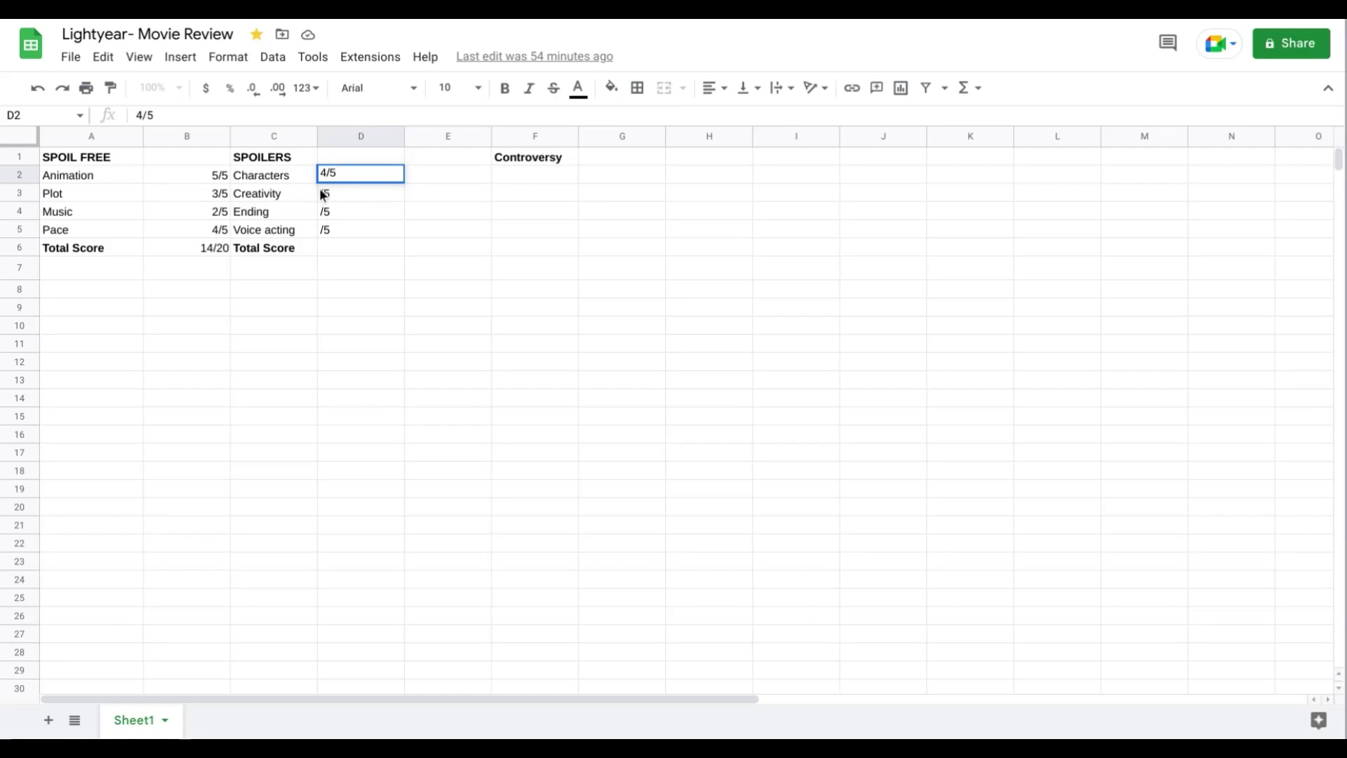
click(324, 201)
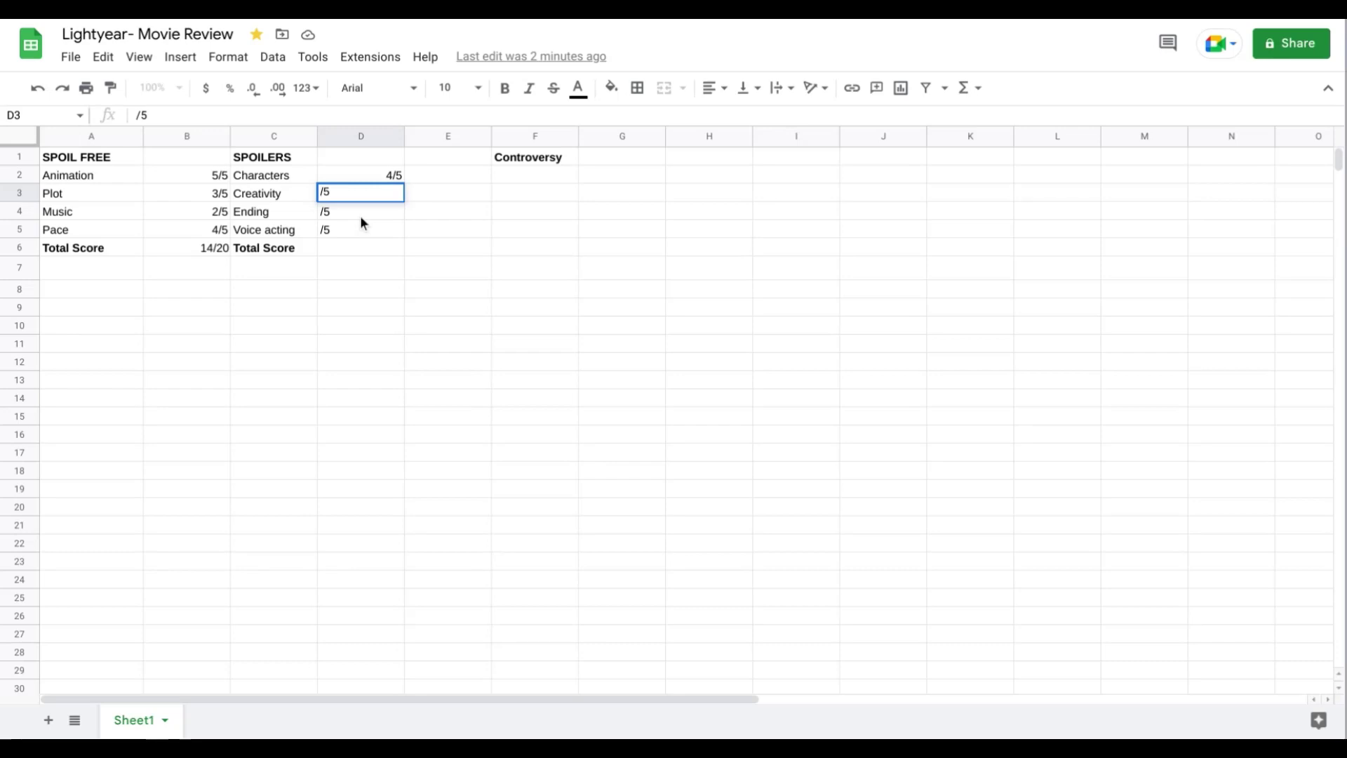
text(5)
Fill in the last two spoiler scores, with Ending as 5/5 and Voice acting as 3/5
click(326, 211)
key(Return)
key(Home)
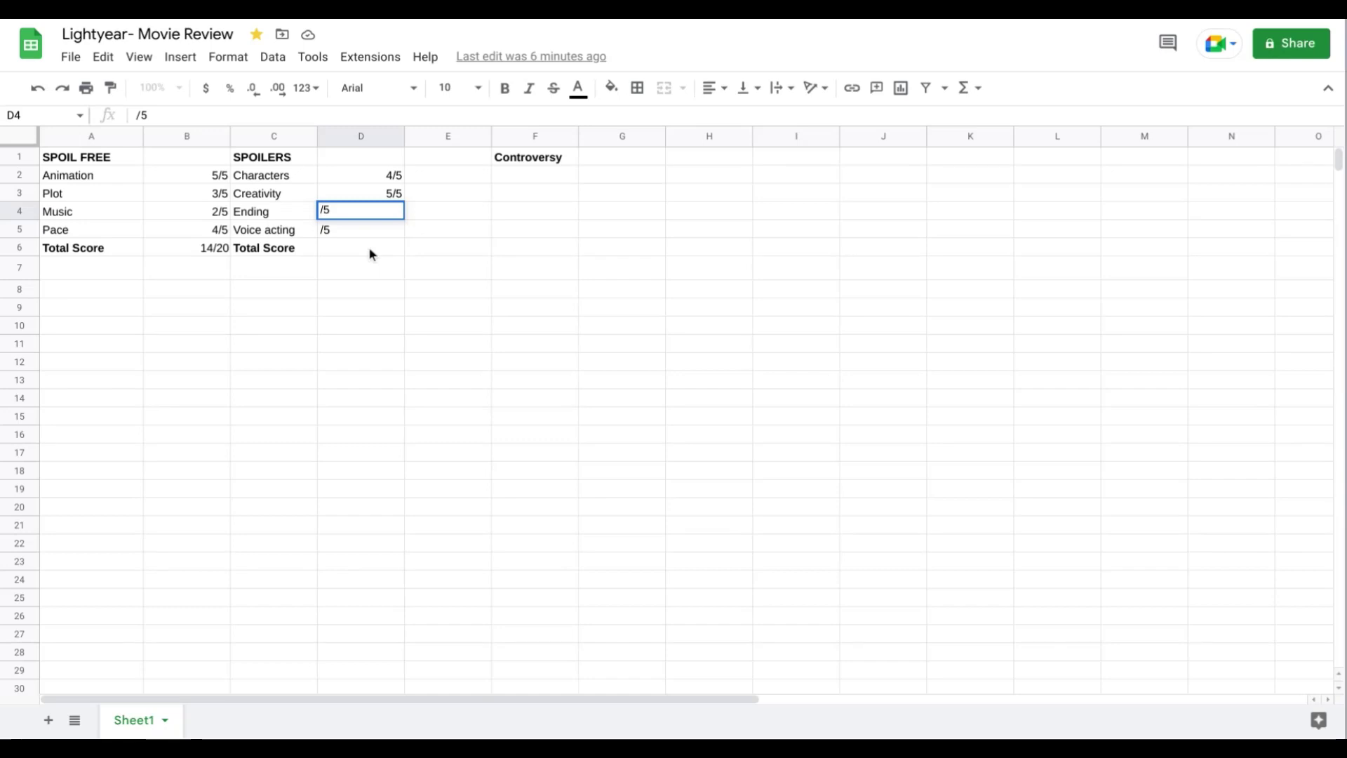
text(5)
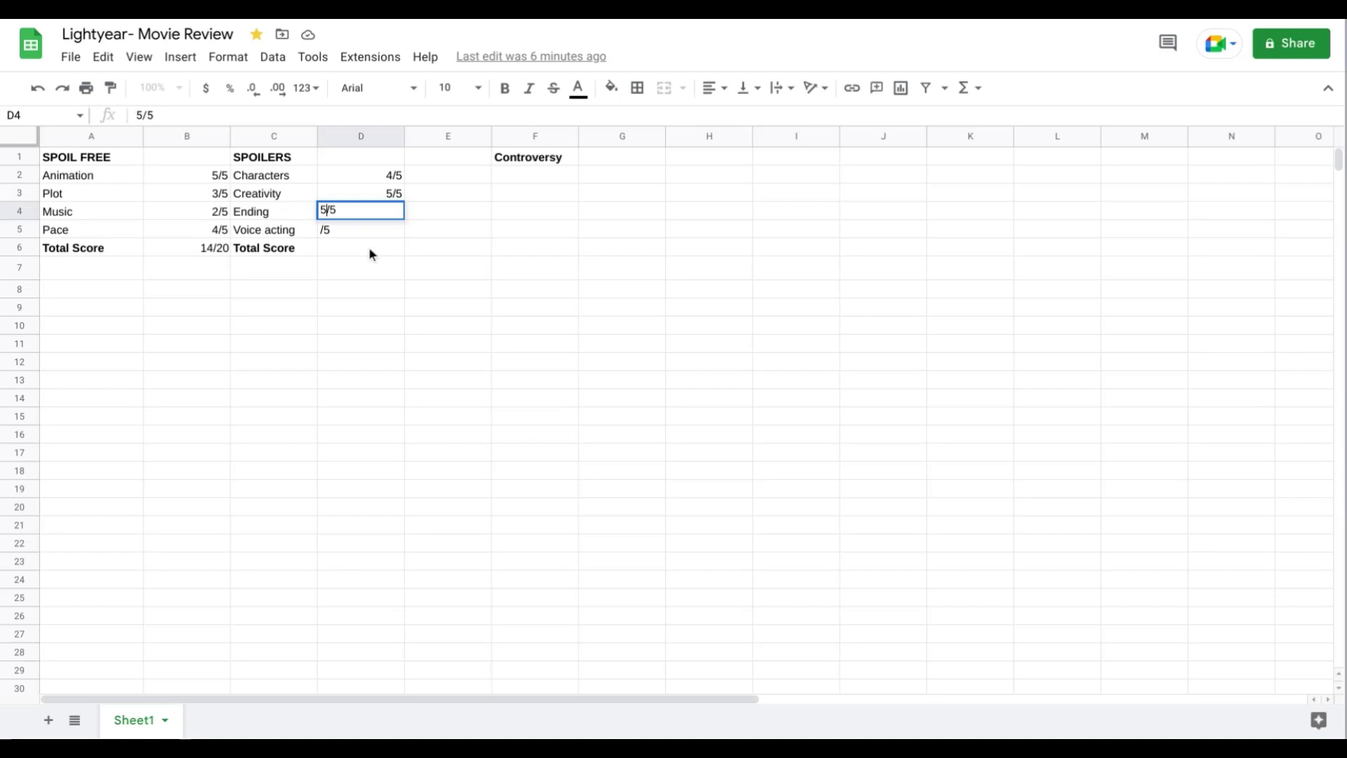
double_click(321, 230)
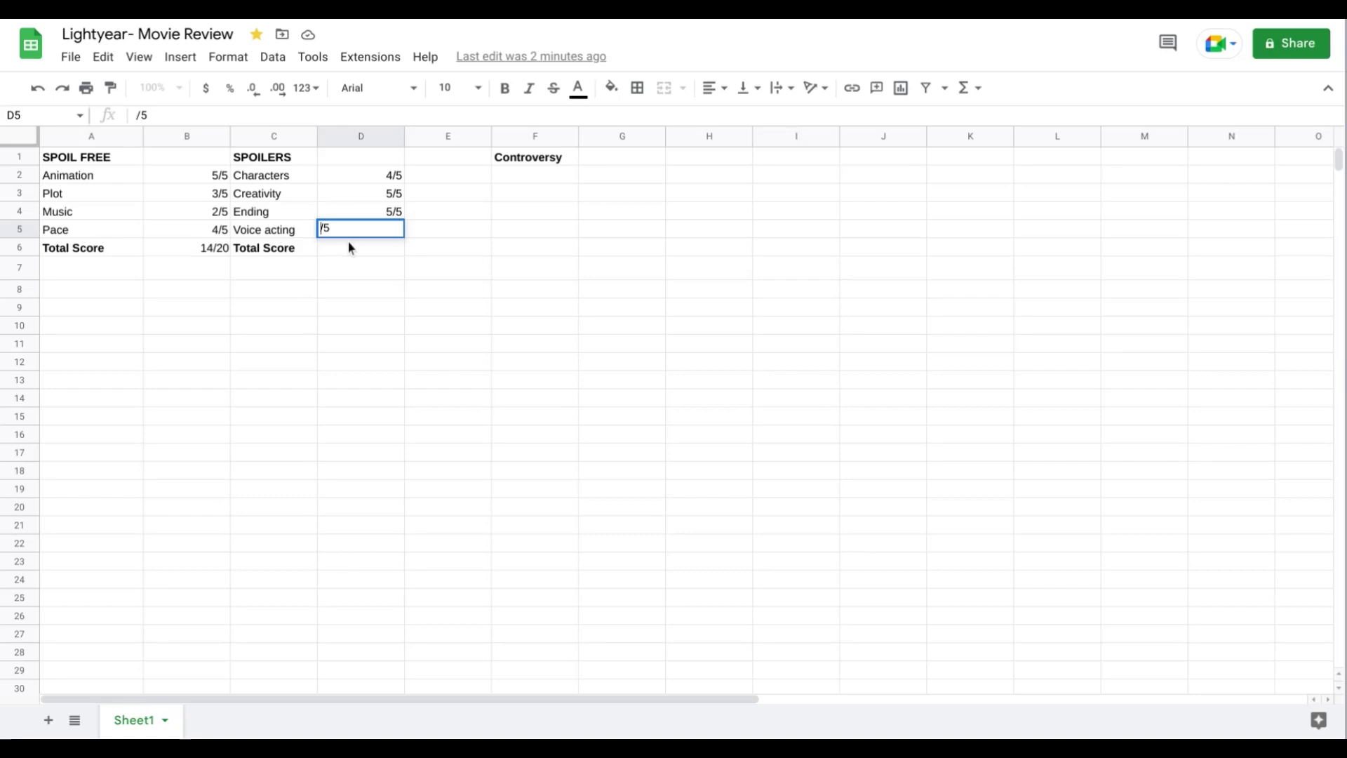
text(3)
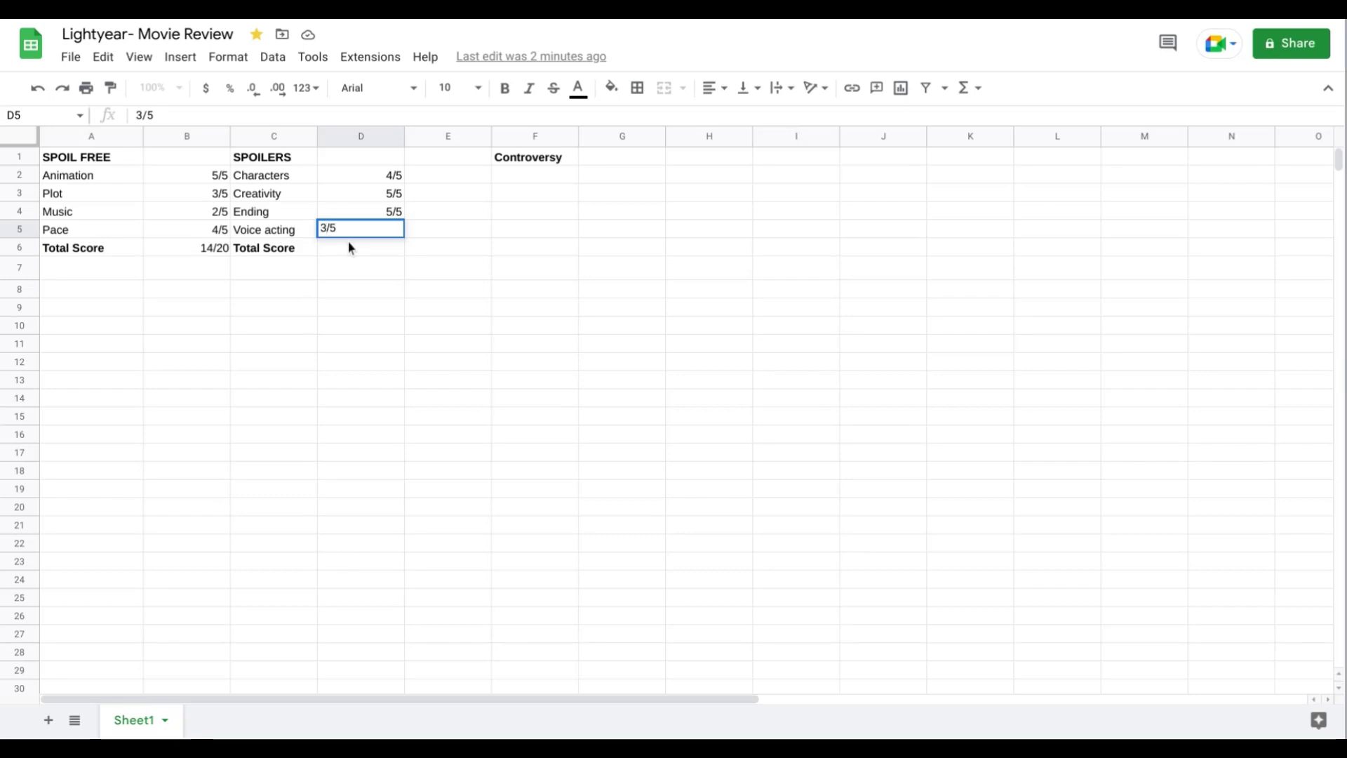
key(Return)
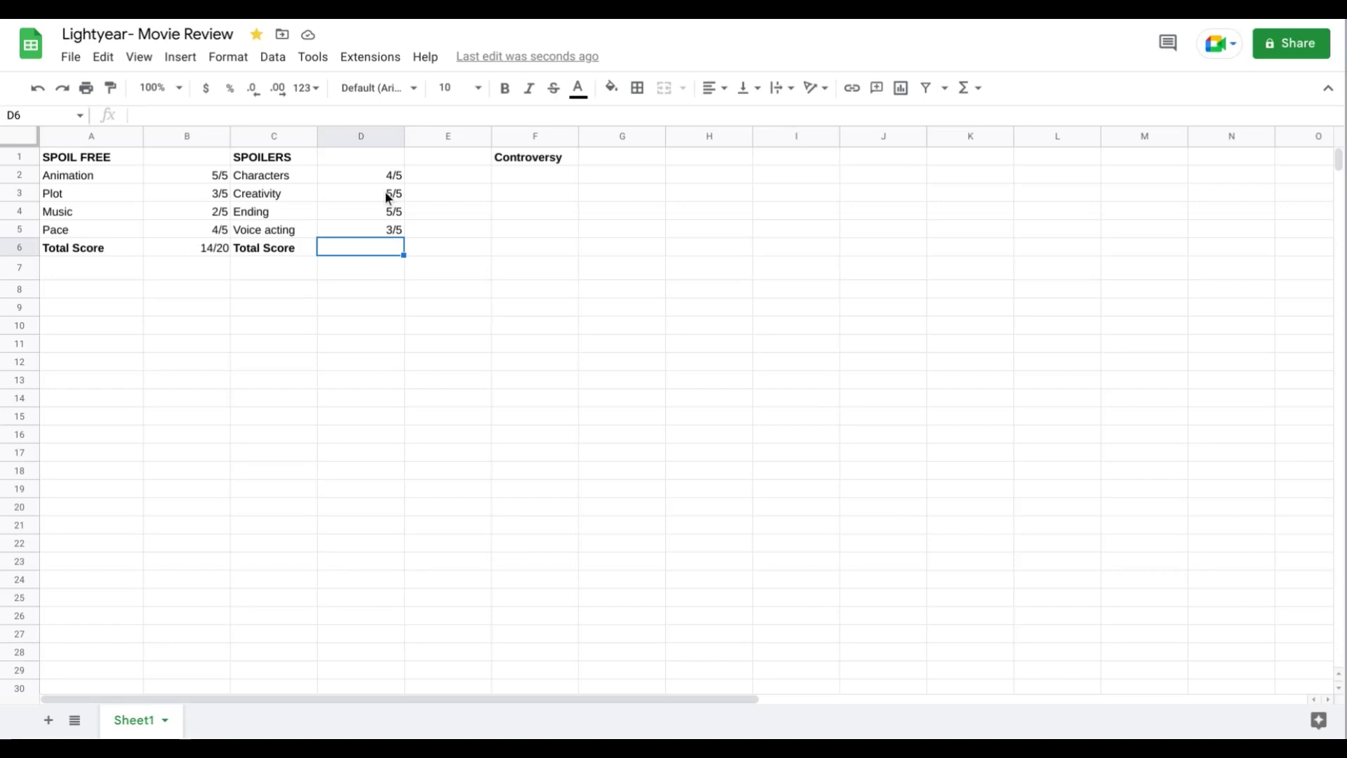
Enter 17/20 as the spoilers Total Score in D6
text(1)
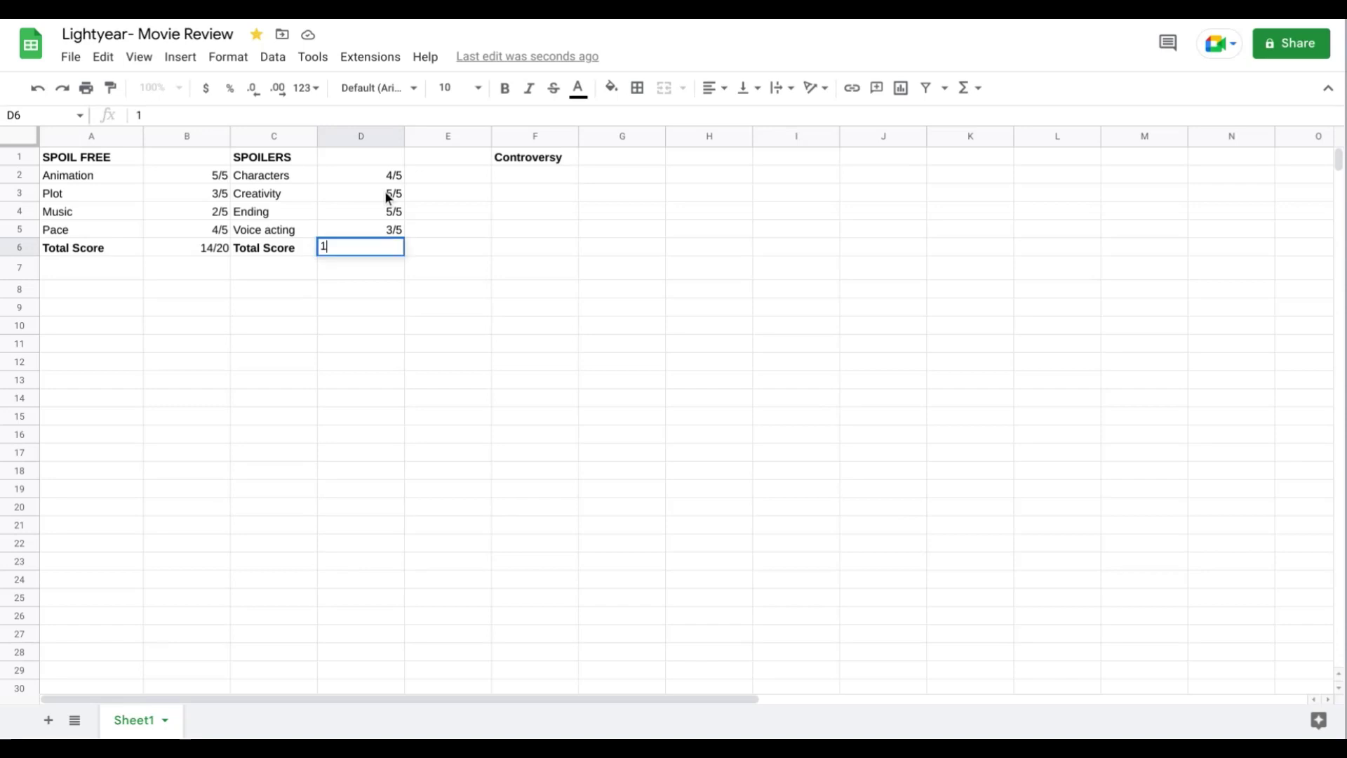
text(7)
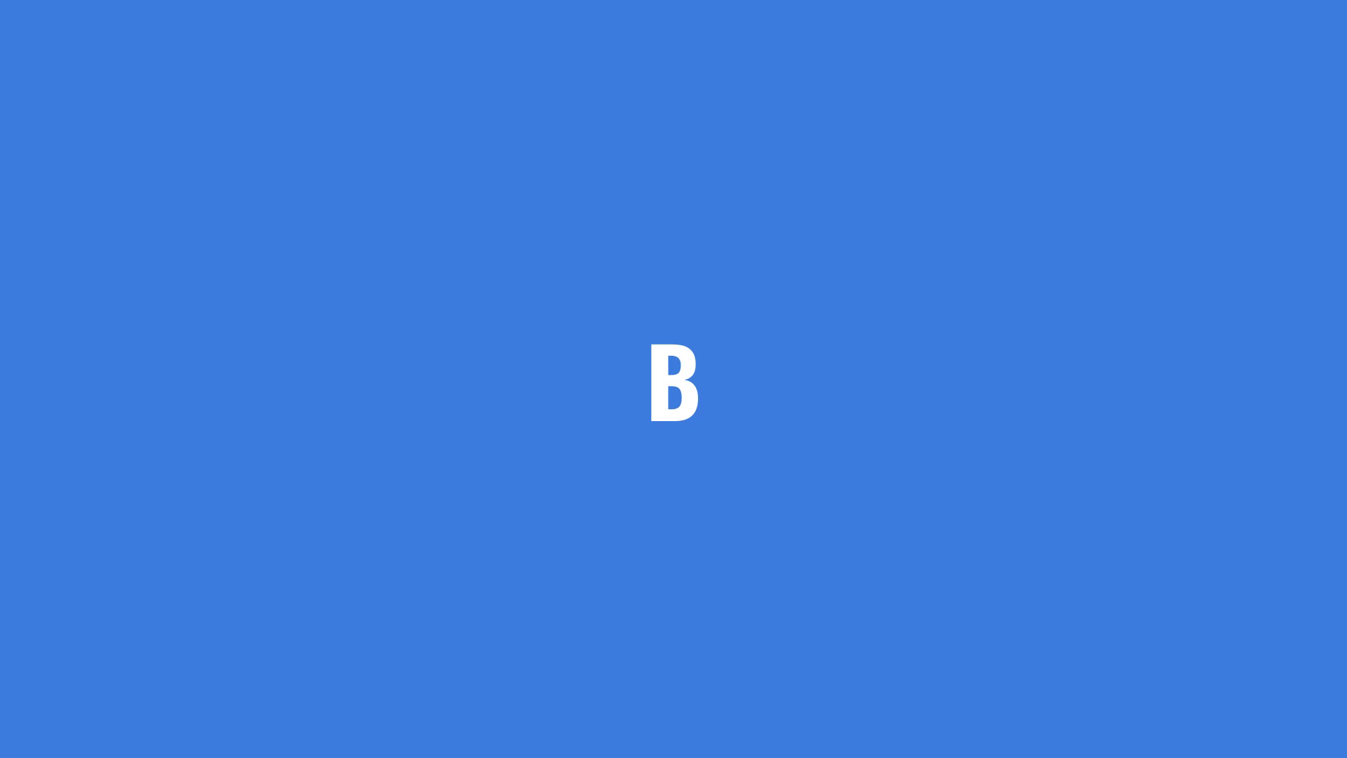
text(/20)
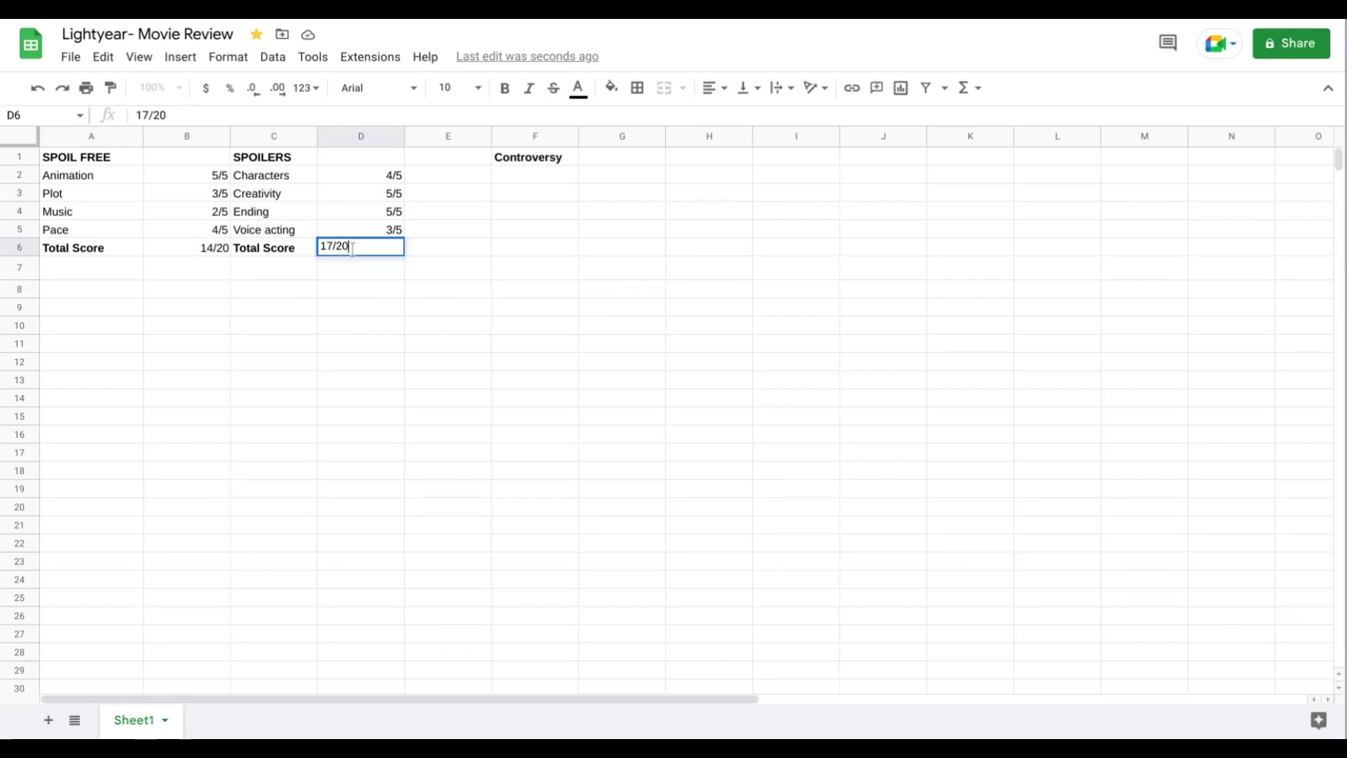
key(Return)
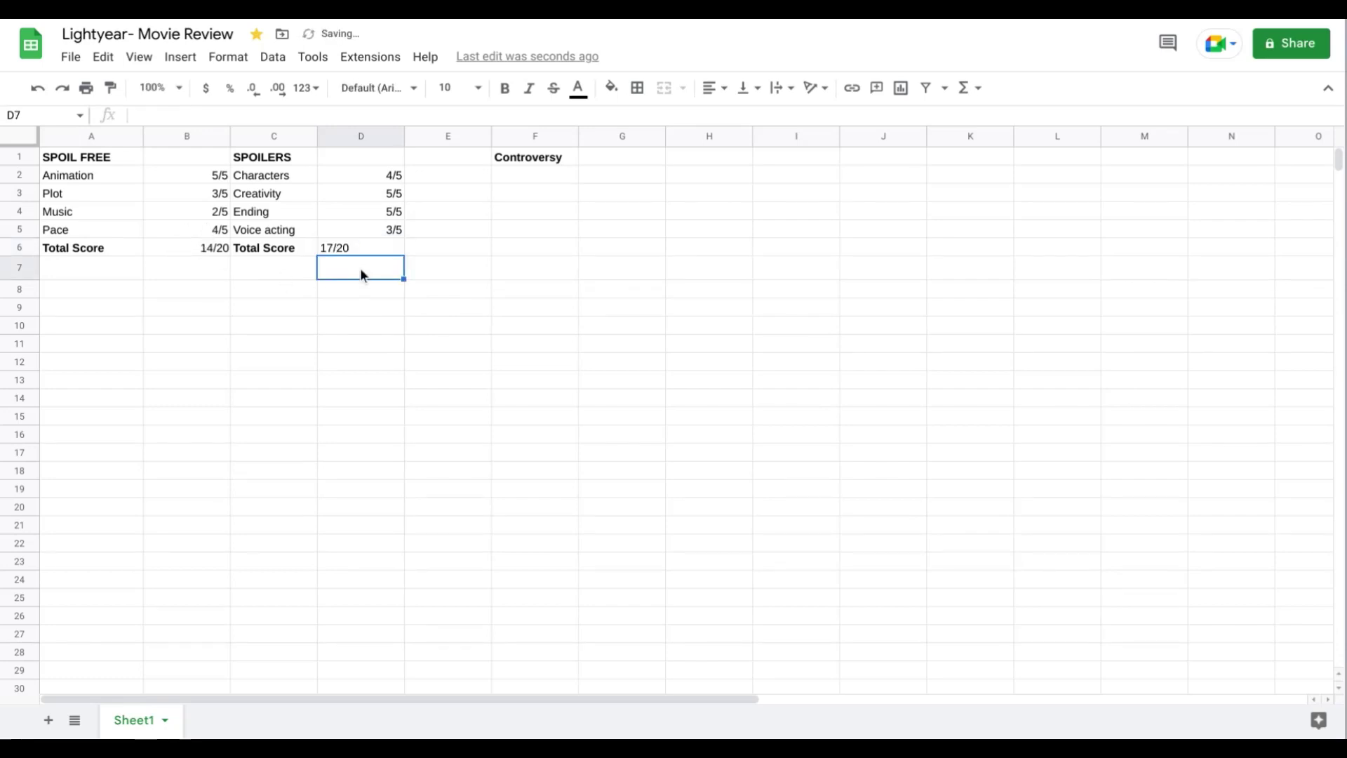
Pad the spoilers total in D6 with leading spaces to line it up with the scores above
click(327, 249)
double_click(322, 251)
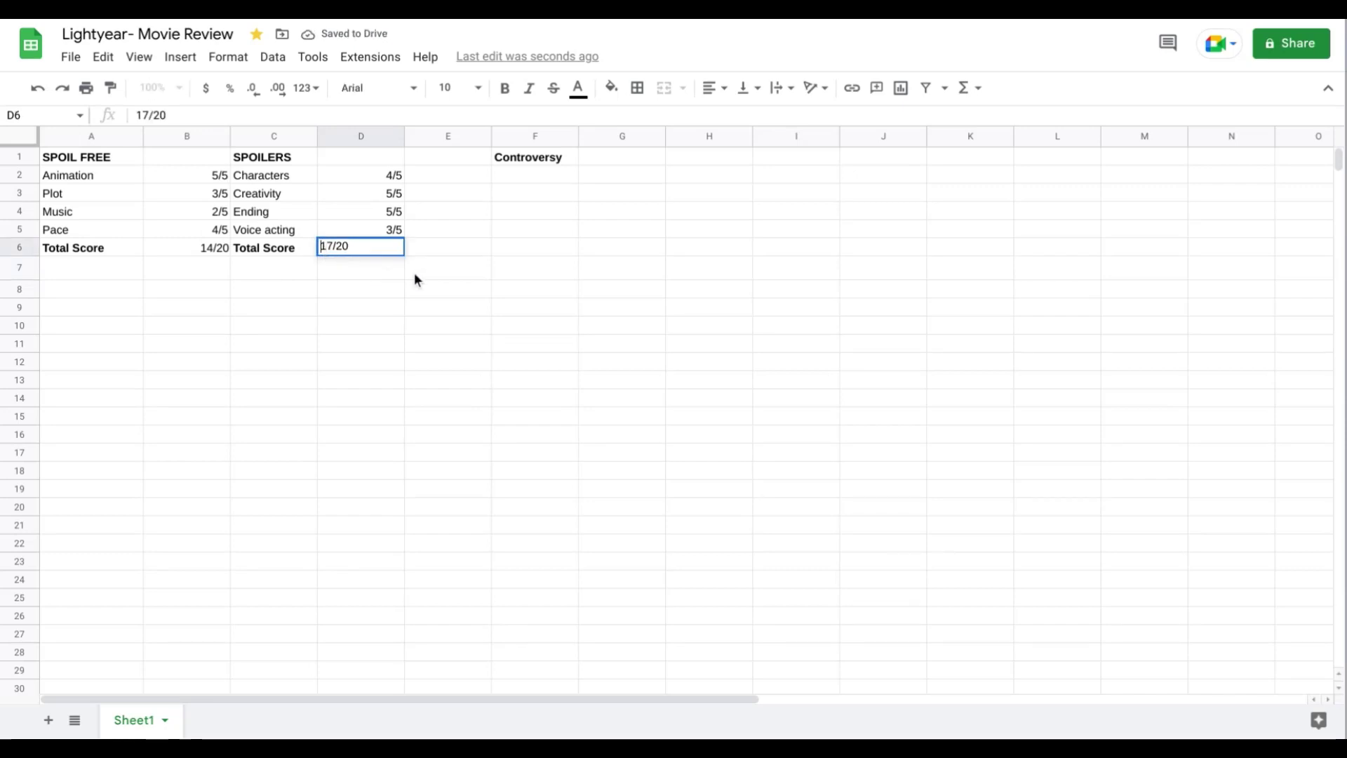
key(Tab)
key(Tab)
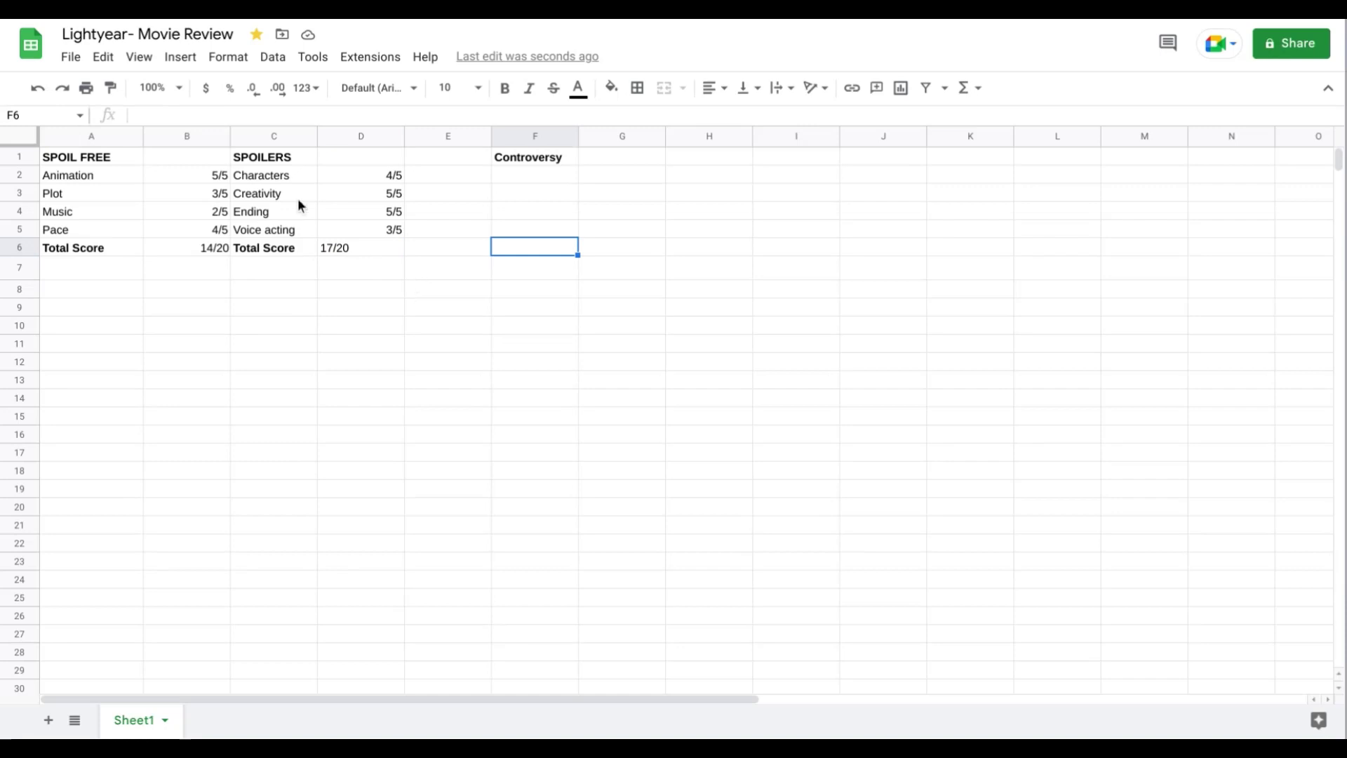
double_click(330, 247)
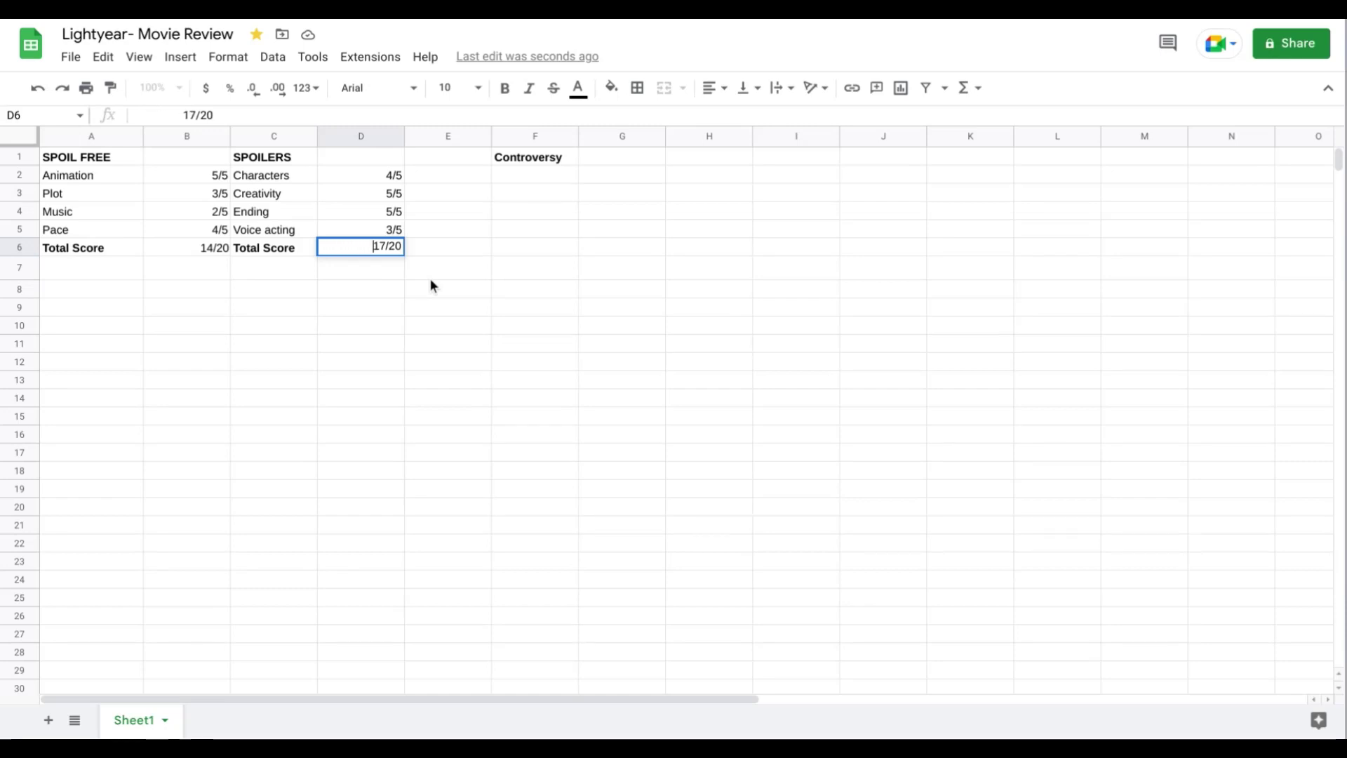
click(424, 209)
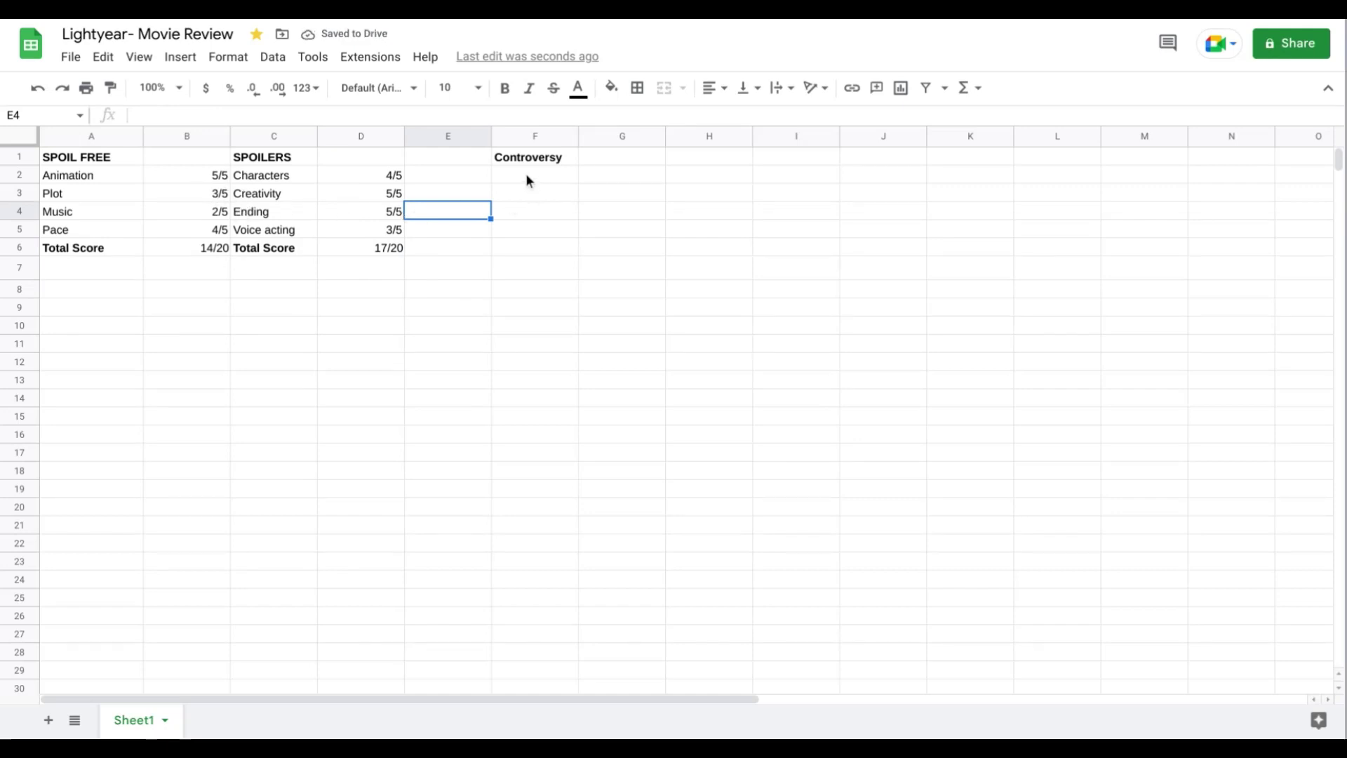
click(544, 176)
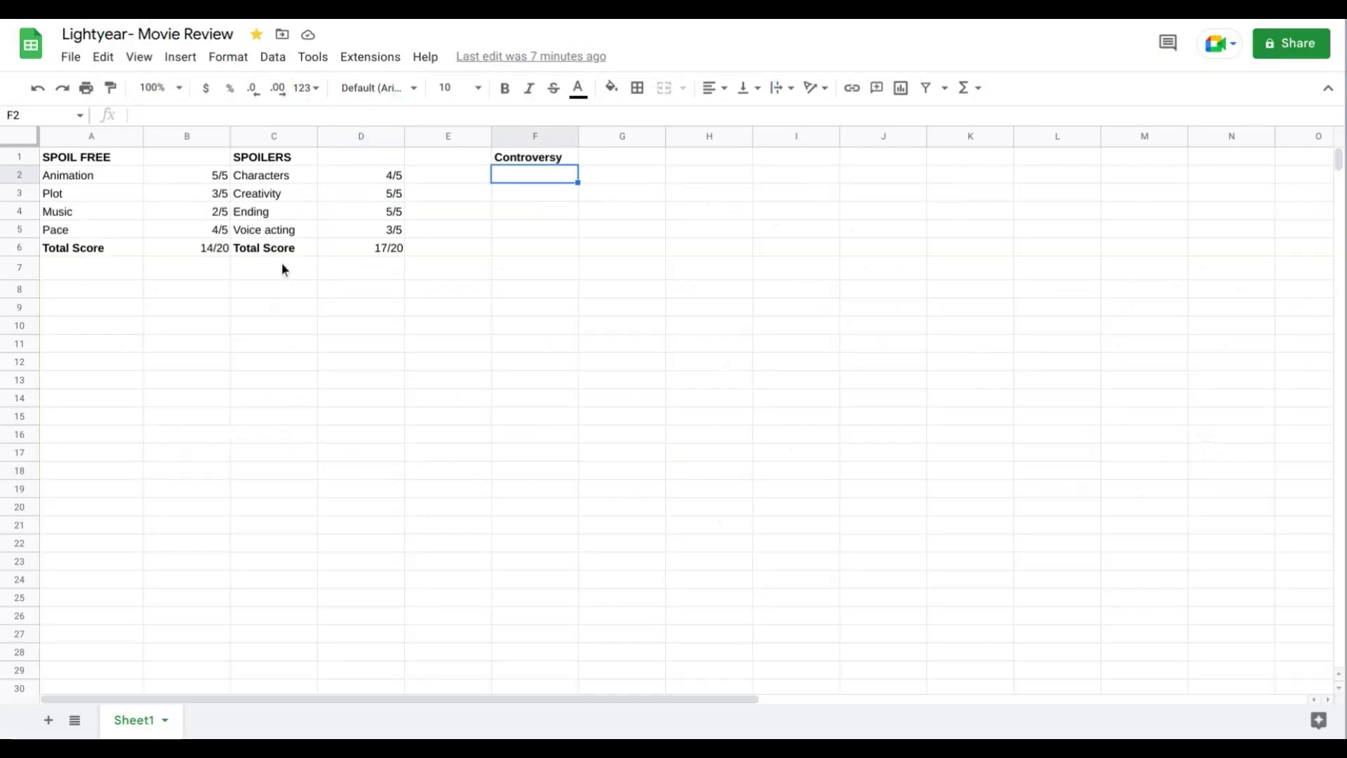
Add the label "overall score" in C7 below the spoilers total and enter /40 beside it in D7
double_click(279, 267)
text(ov)
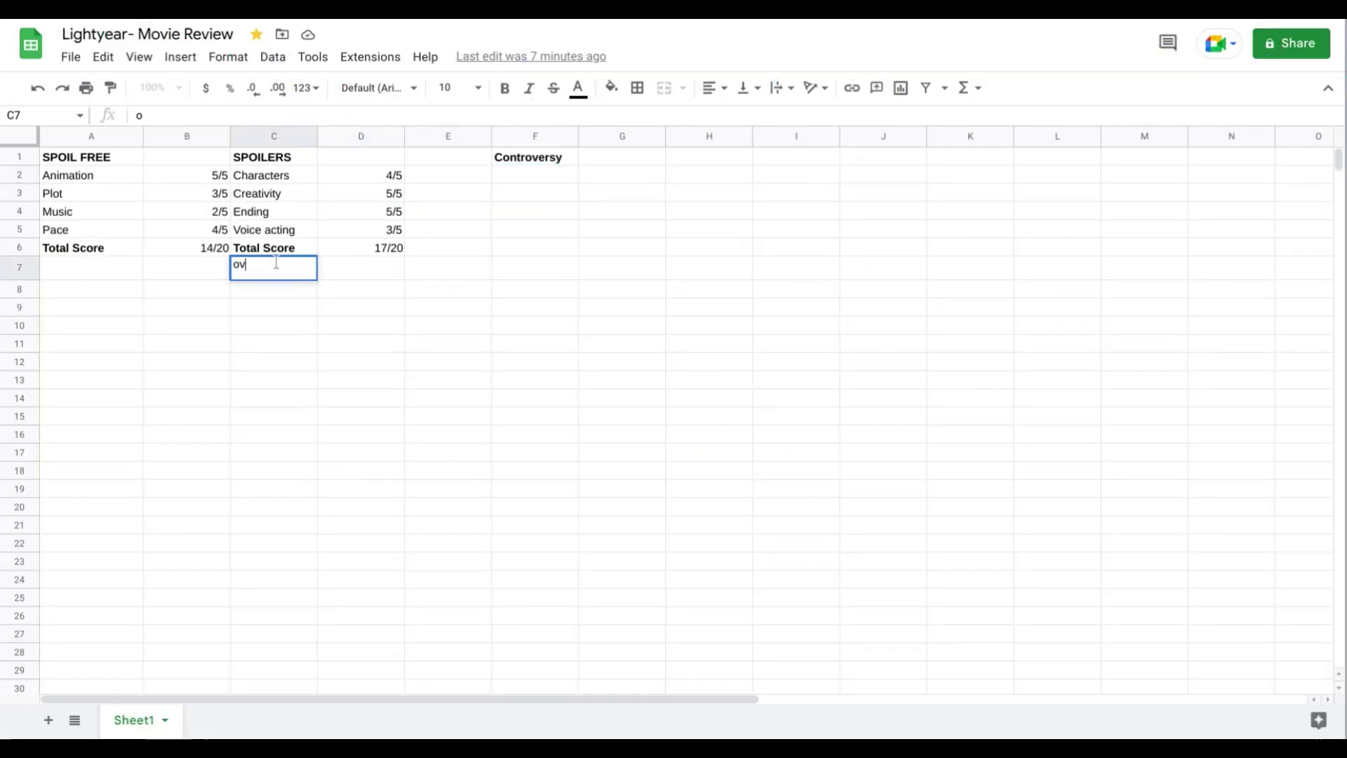
text(erall score)
click(381, 267)
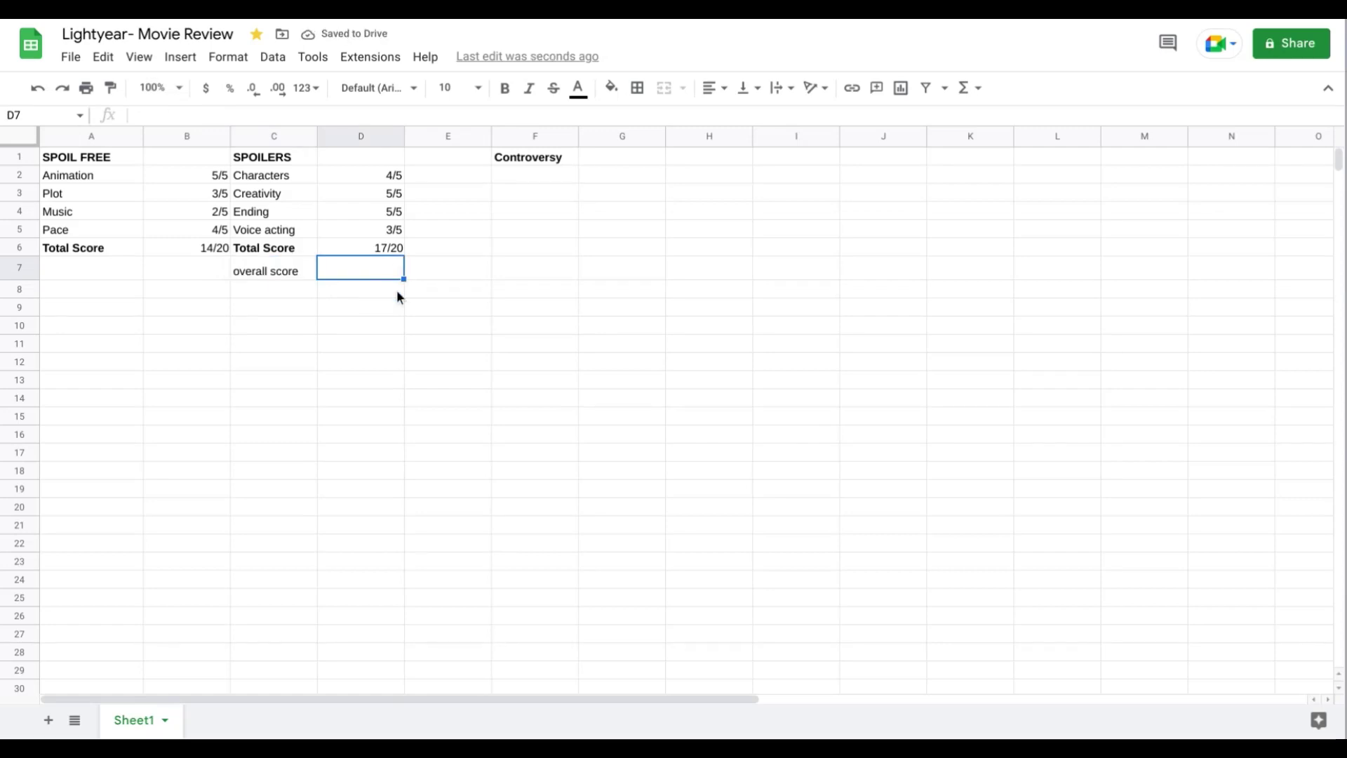
text(/40)
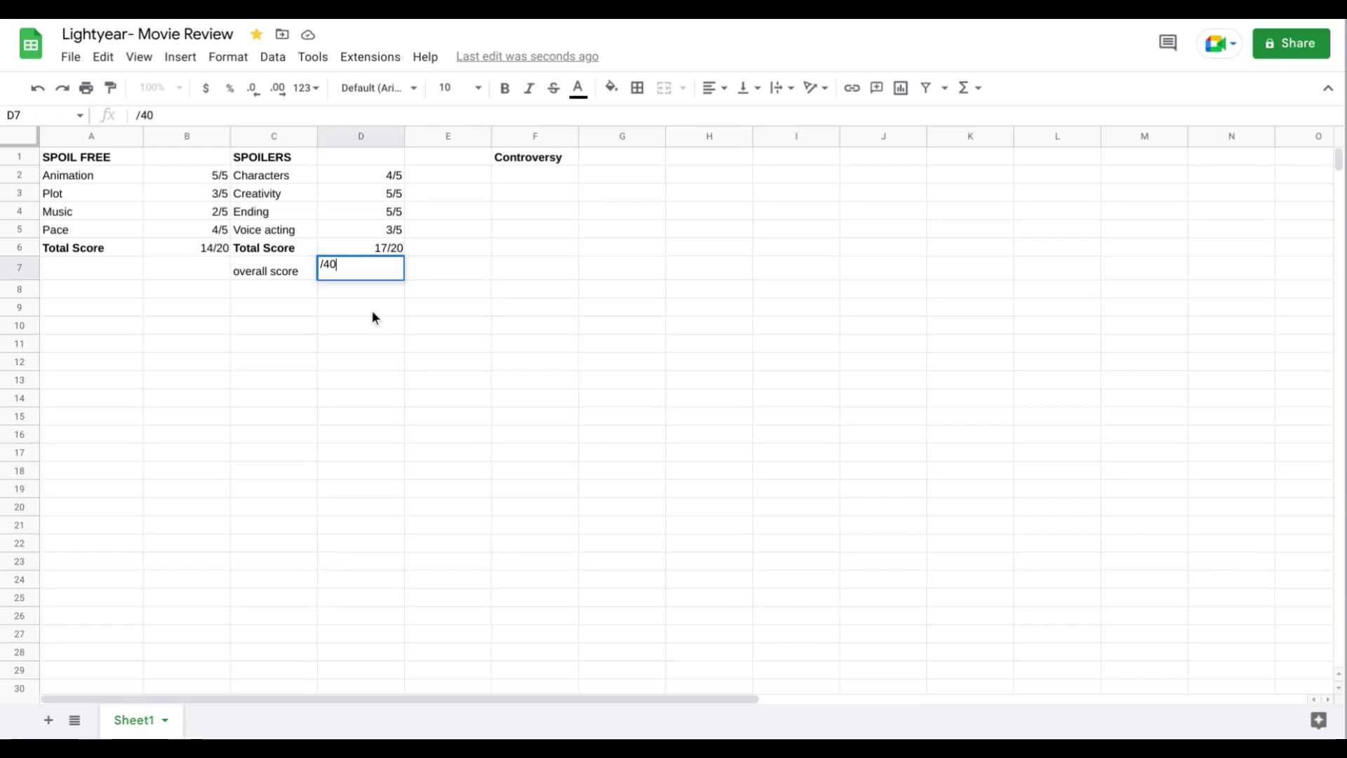
key(Left)
key(Left)
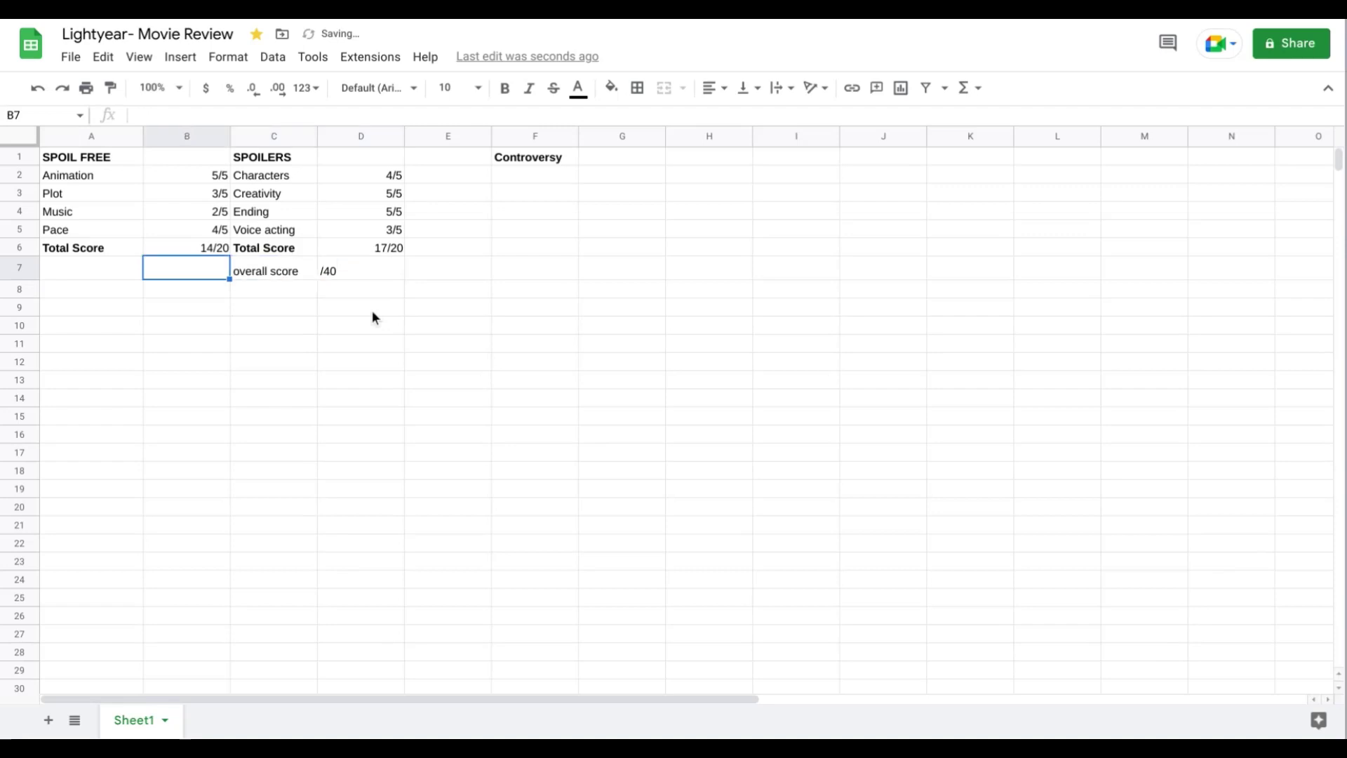
key(Right)
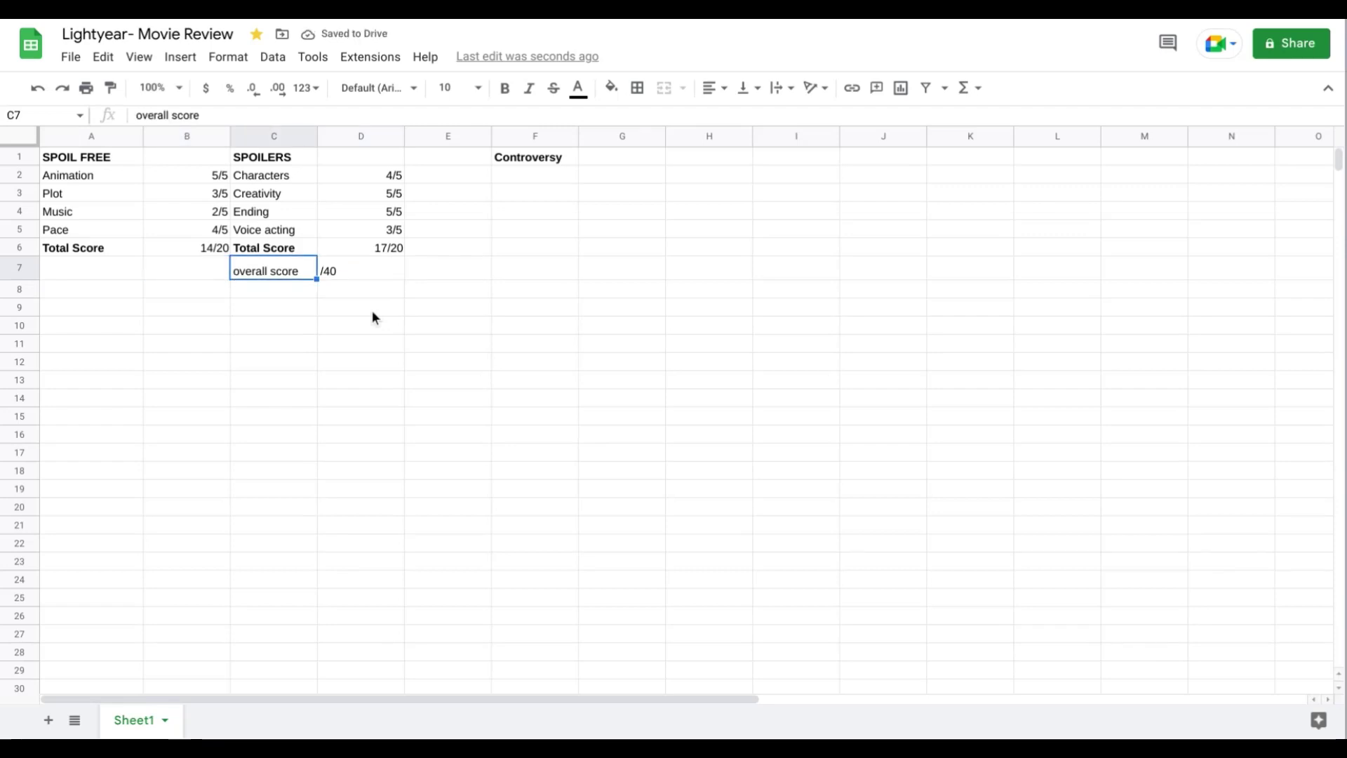